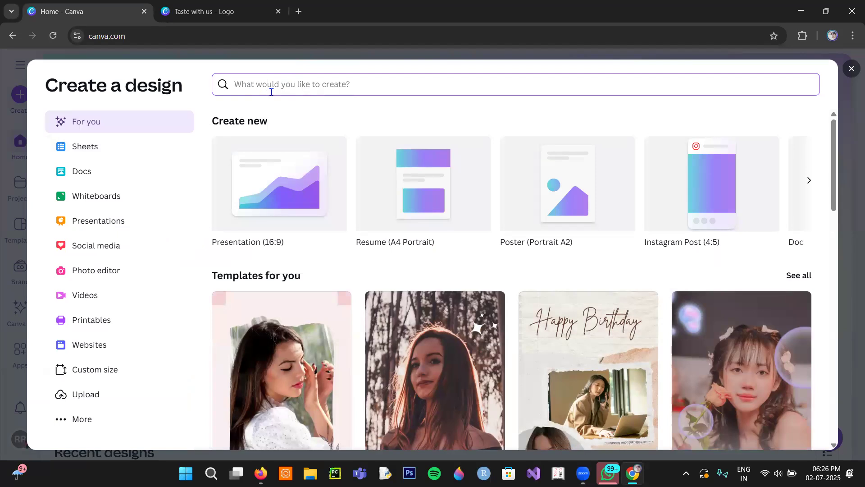
Search the design types for "logo" and create a new blank Logo design
type("logo")
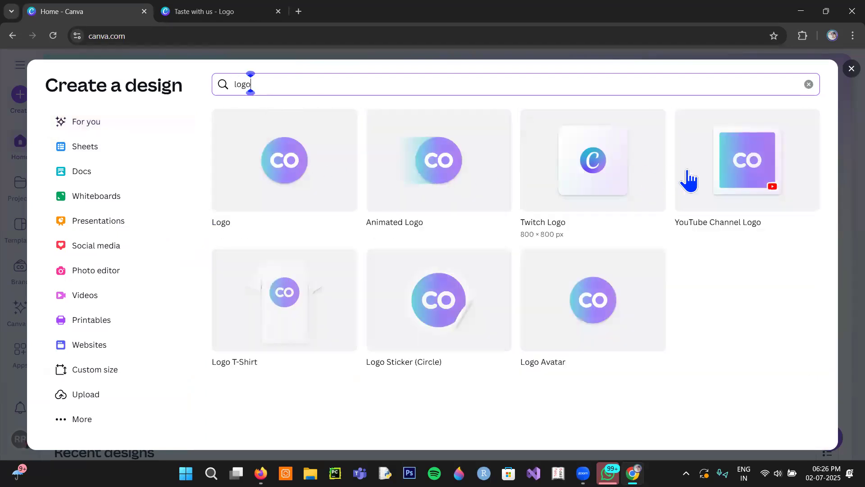
left_click(291, 206)
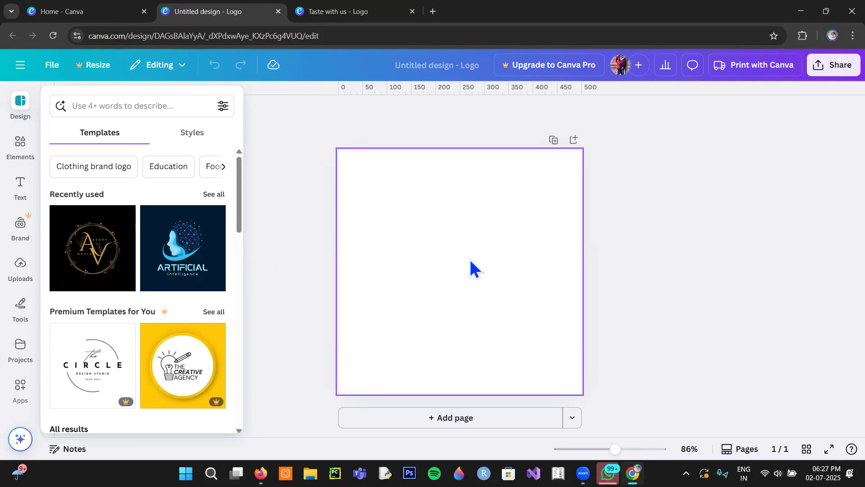
Set the blank page's background to solid black from the default colors
left_click(441, 233)
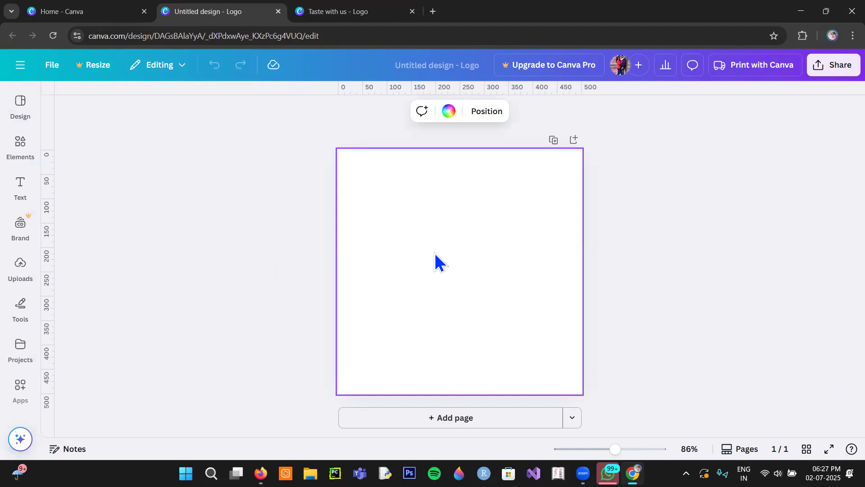
left_click(830, 177)
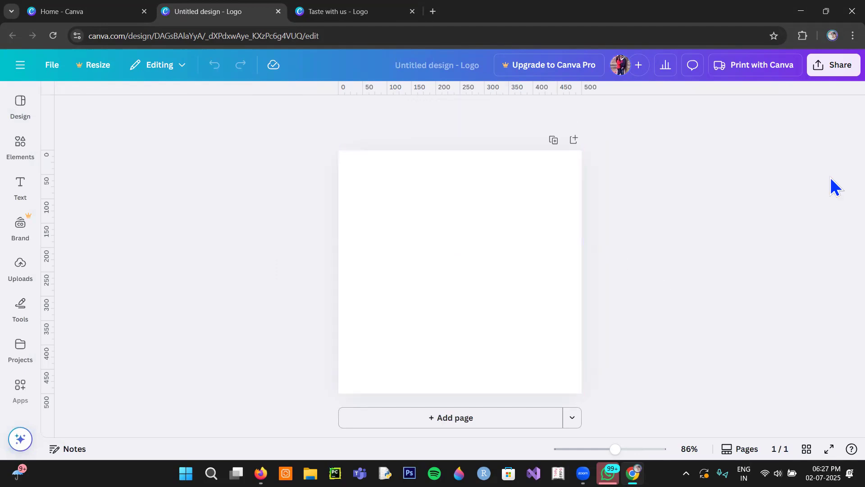
left_click(437, 235)
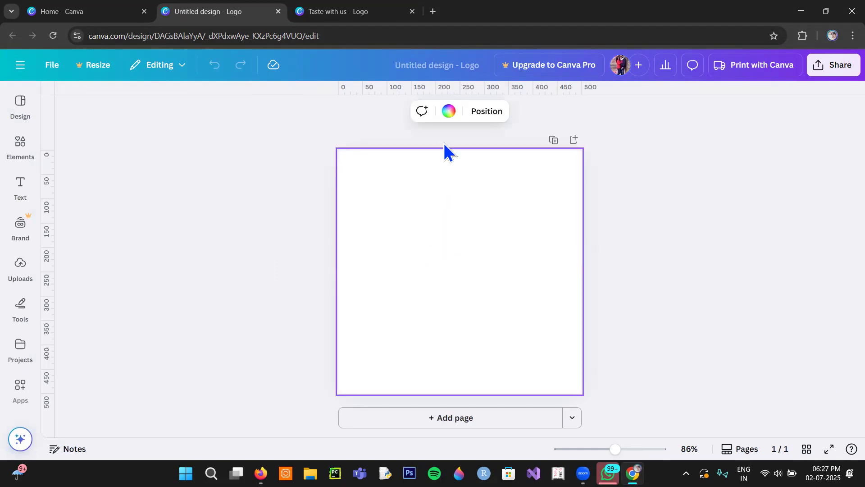
left_click(450, 111)
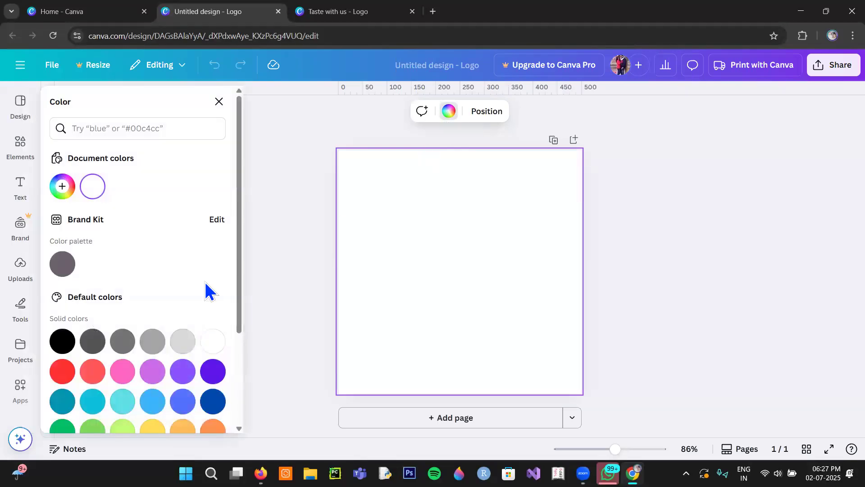
left_click(63, 341)
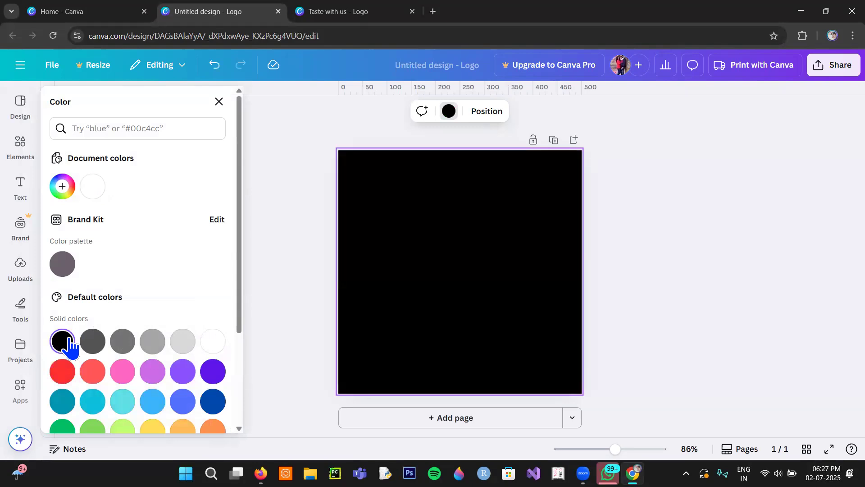
left_click(218, 102)
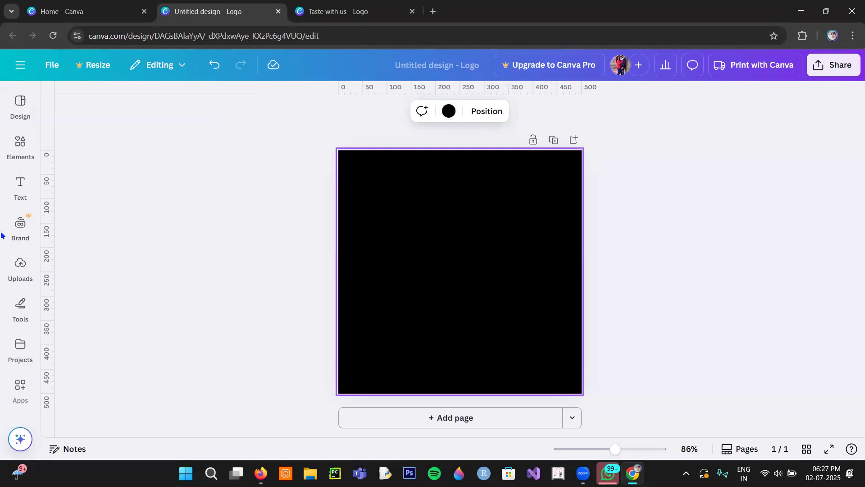
Browse the frame mockups among the elements and add the round frame with cherry blossoms and pink ruffles to the page
left_click(21, 151)
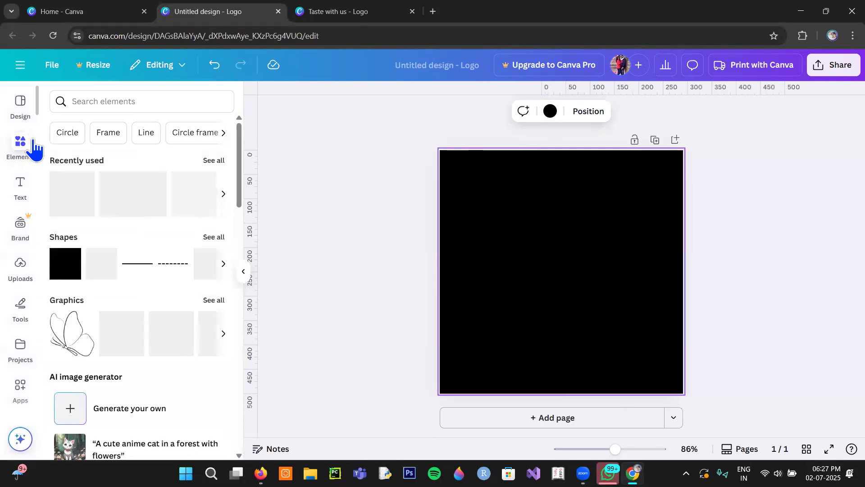
left_click(109, 140)
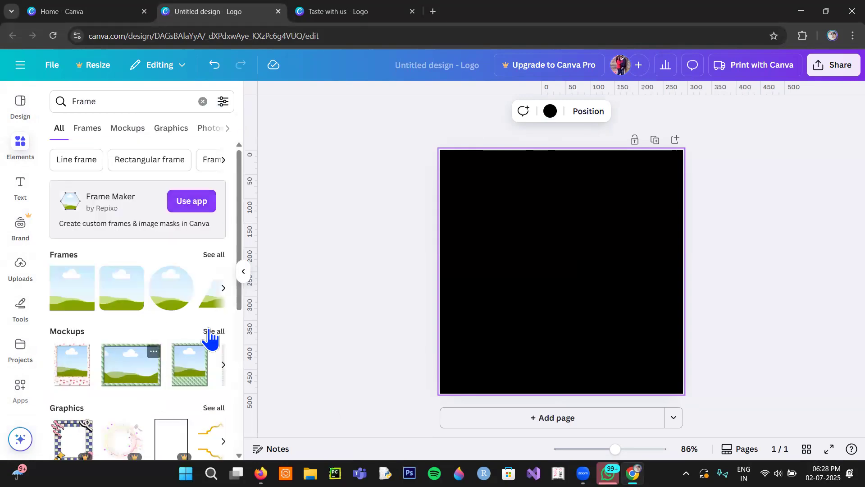
left_click(213, 333)
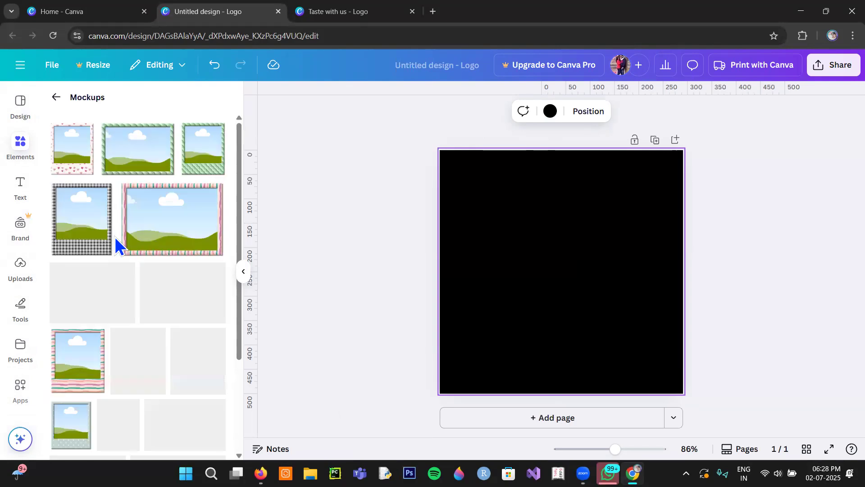
scroll(169, 323, "down", 3)
scroll(171, 341, "down", 5)
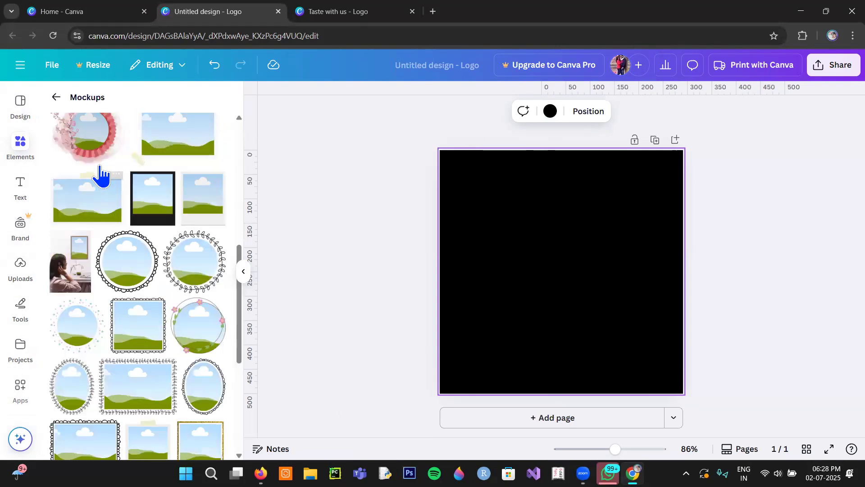
scroll(99, 176, "up", 1)
scroll(196, 191, "up", 2)
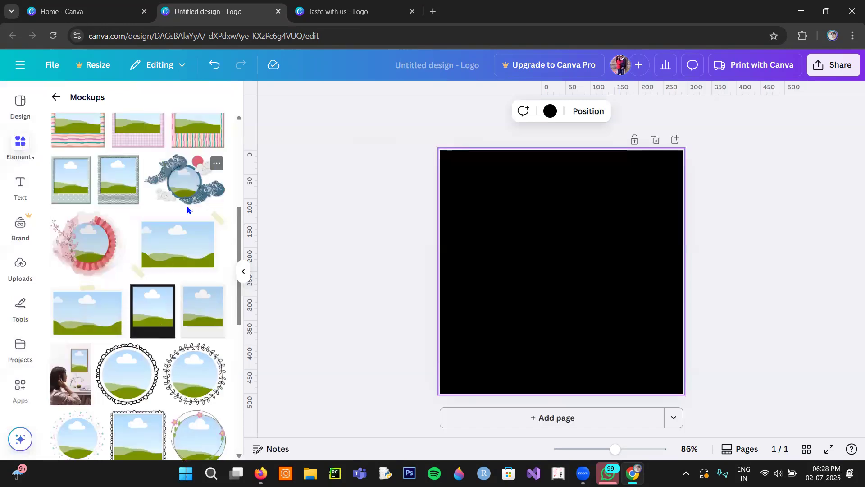
scroll(187, 227, "down", 4)
scroll(170, 318, "down", 3)
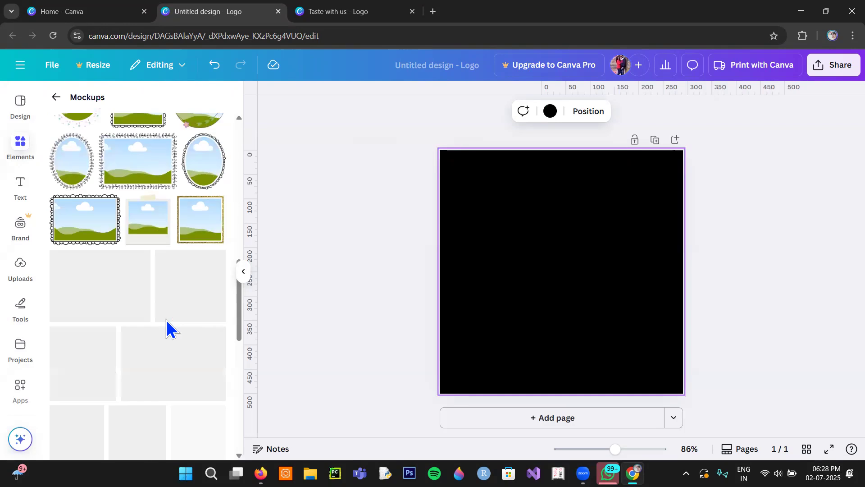
scroll(148, 320, "up", 8)
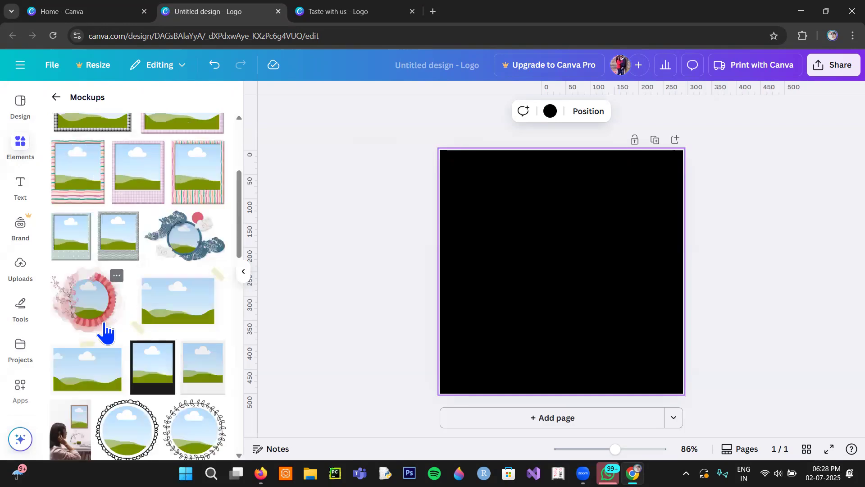
scroll(160, 415, "down", 1)
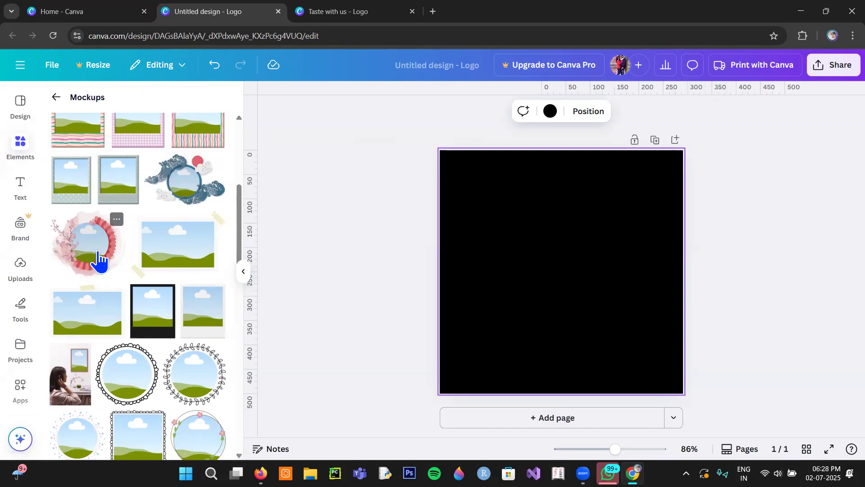
left_click(98, 260)
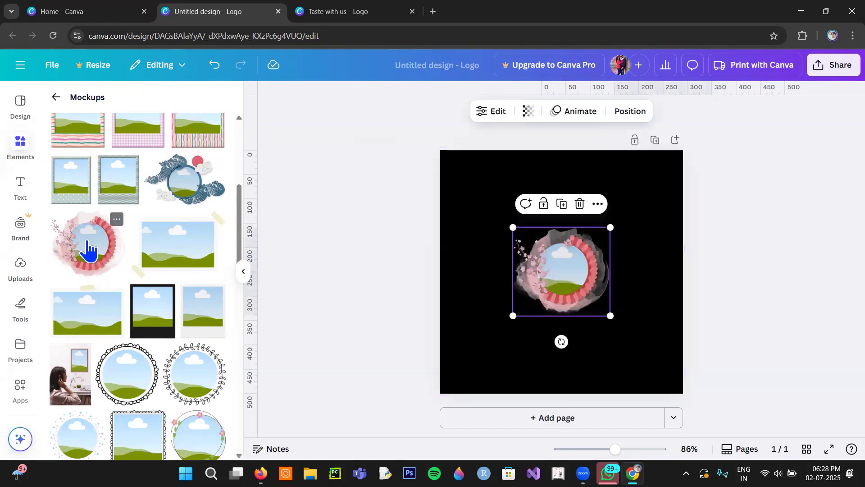
Enlarge the cherry blossom frame so it covers most of the black page
left_click_drag(503, 220, 445, 166)
left_click_drag(610, 315, 668, 368)
left_click_drag(585, 293, 575, 286)
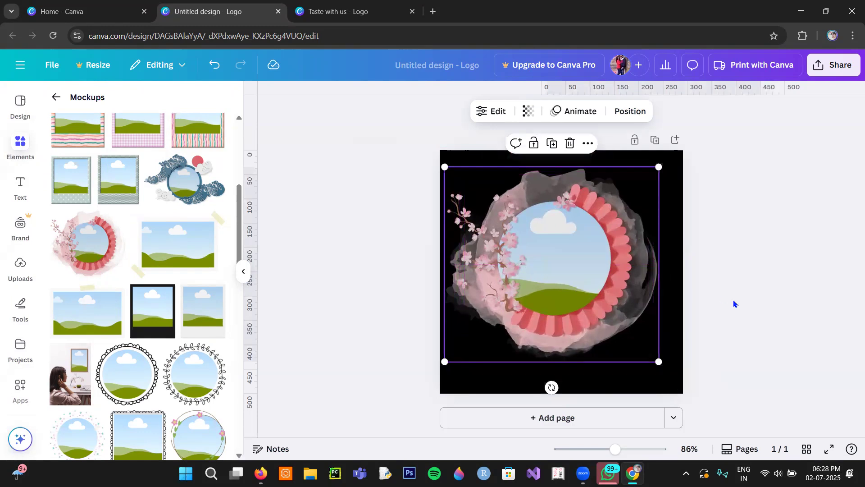
left_click(709, 311)
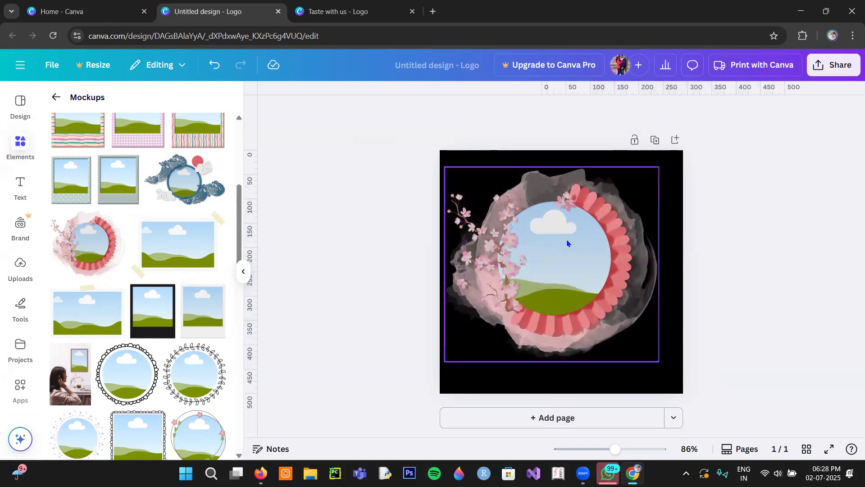
Search the elements for "fashion world" and limit the results to photos
left_click(26, 158)
left_click(55, 103)
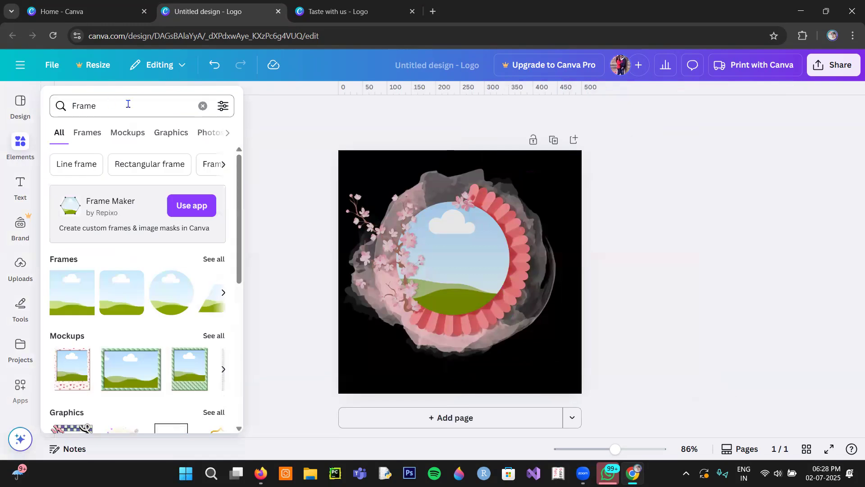
left_click(58, 106)
type("fa")
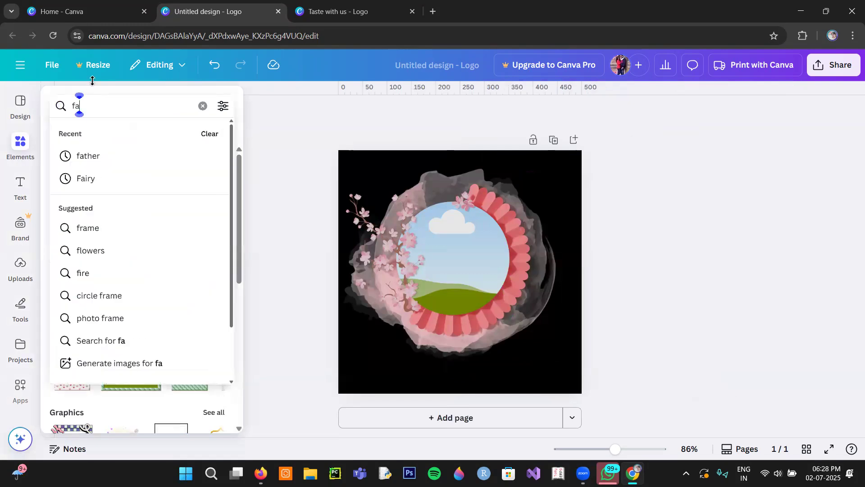
type("shion world")
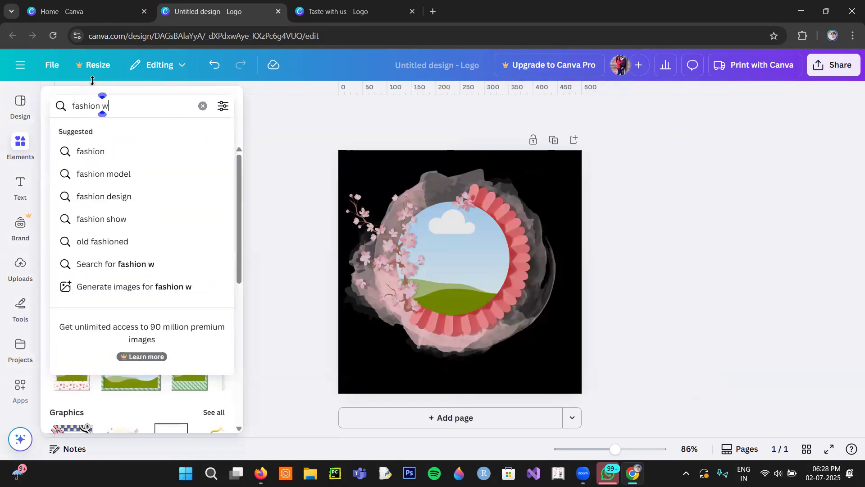
key("Return")
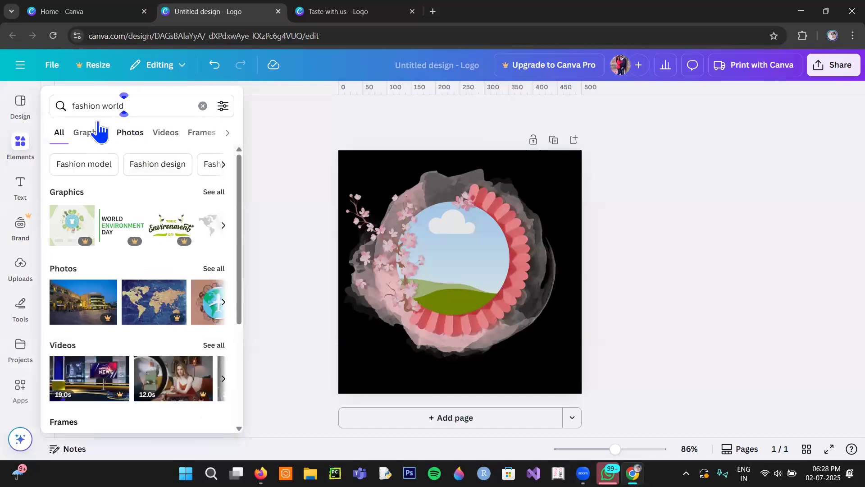
left_click(129, 134)
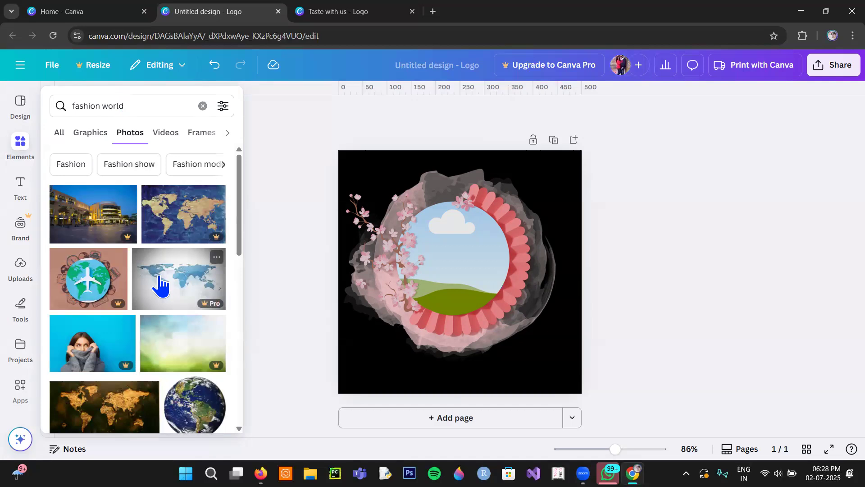
Insert the photo of a hand beneath a glowing blue globe and place it inside the round frame
scroll(162, 293, "down", 8)
scroll(162, 297, "down", 8)
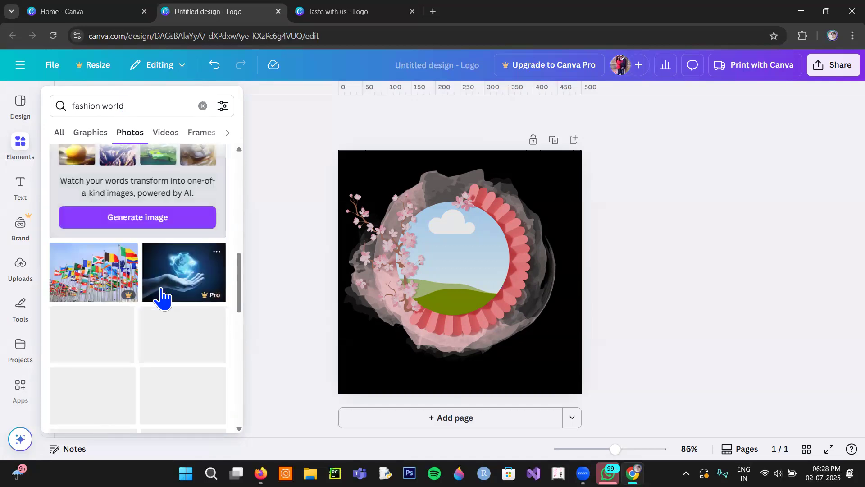
scroll(163, 330, "up", 3)
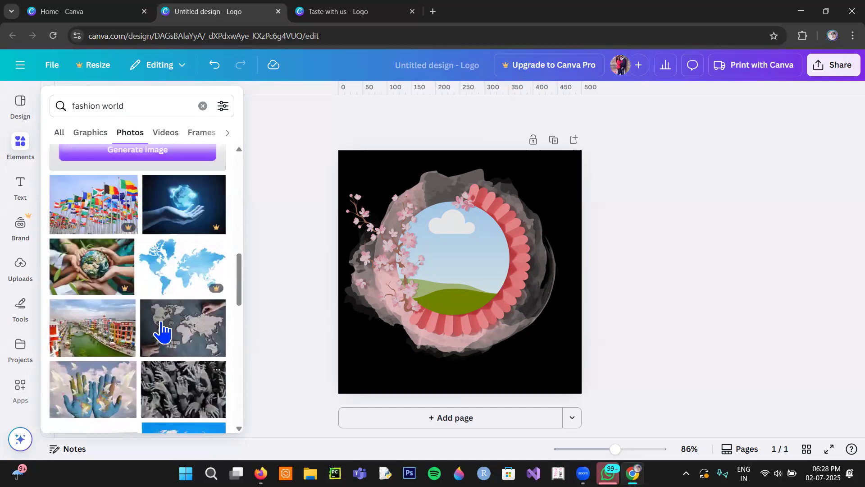
left_click(174, 230)
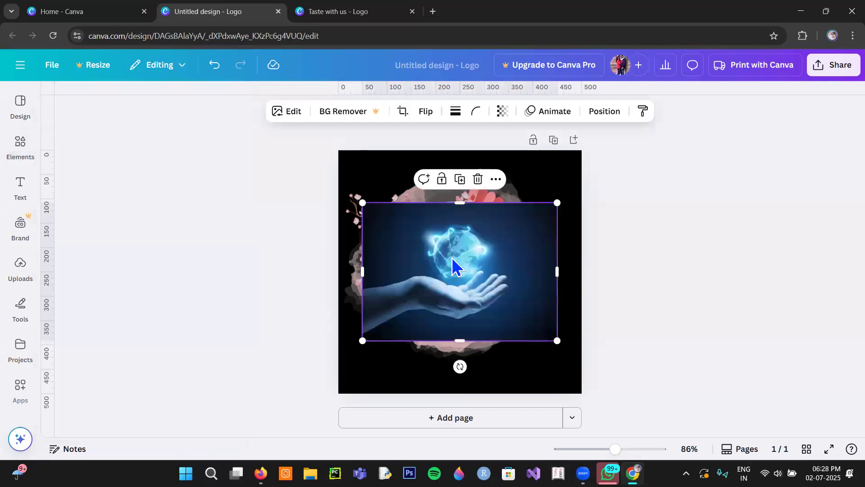
mouse_move(455, 274)
left_mouse_down()
mouse_move(425, 267)
mouse_move(451, 253)
mouse_move(453, 275)
left_mouse_up()
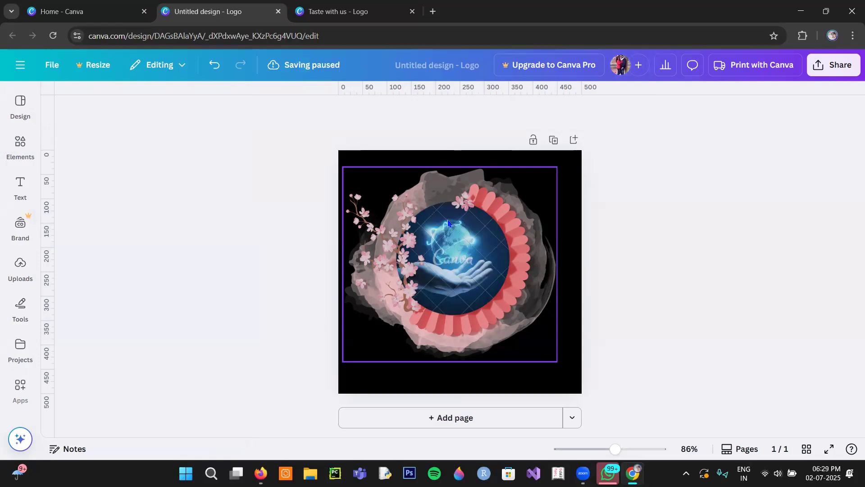
Shrink the framed globe picture and move it to the middle of the page
left_click(556, 364)
left_click_drag(558, 359, 500, 310)
left_click_drag(459, 256, 486, 288)
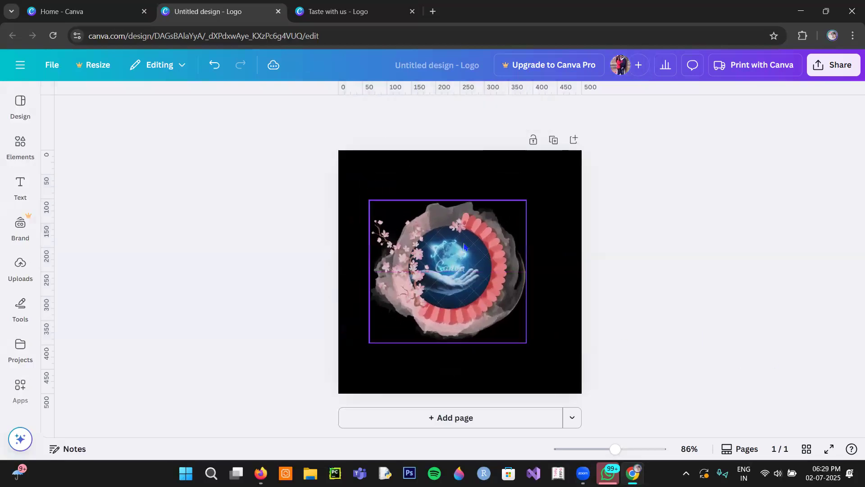
Shorten the photo search term to "fashion" and run the search again
left_click(21, 106)
left_click(20, 146)
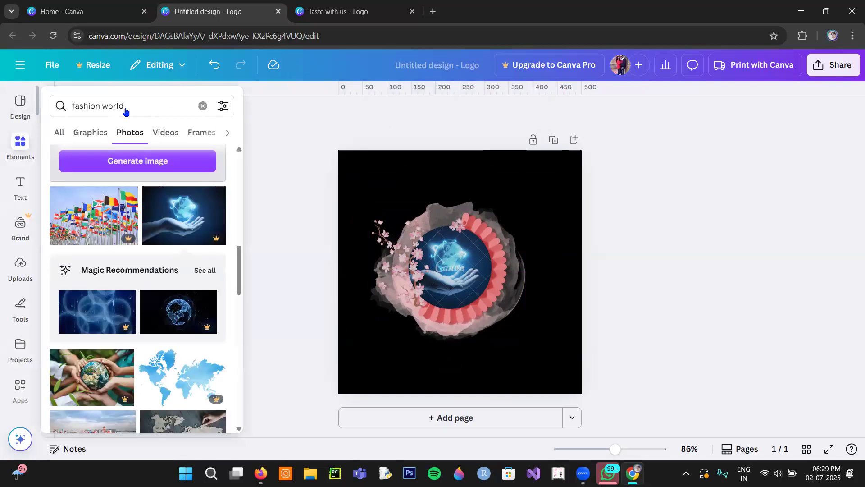
left_click(120, 110)
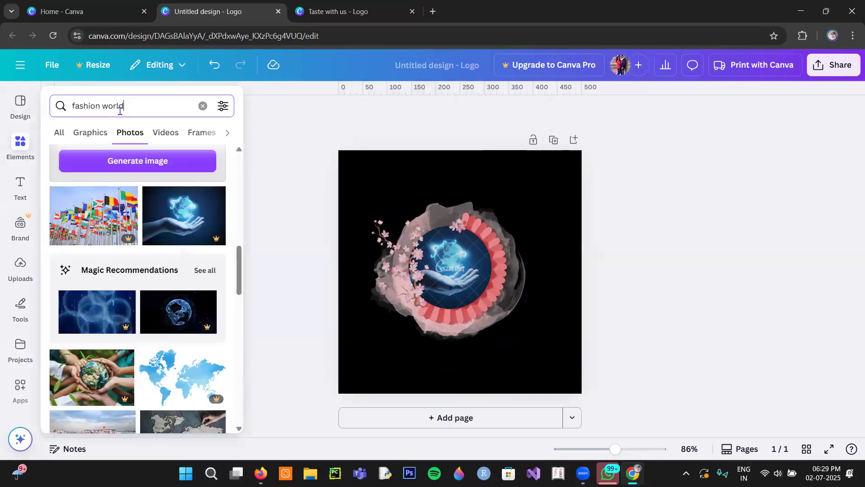
key("BackSpace")
key("BackSpace")
key("BackSpace")
key("BackSpace")
key("BackSpace")
key("BackSpace")
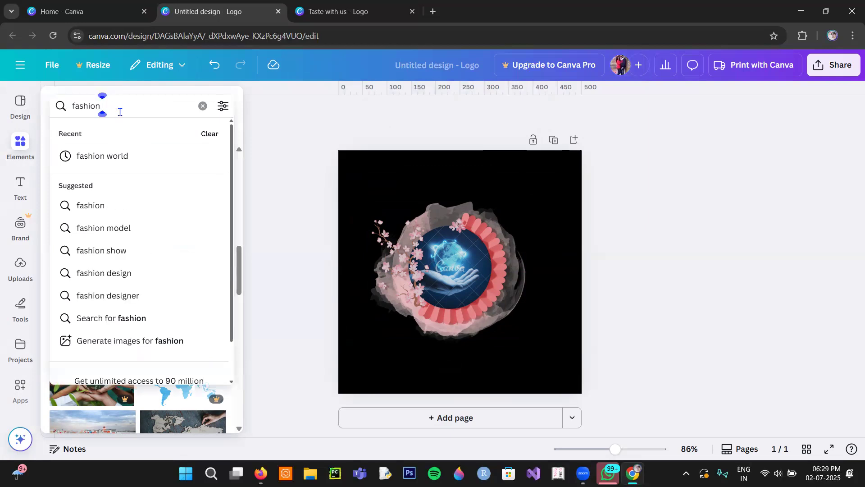
key("Return")
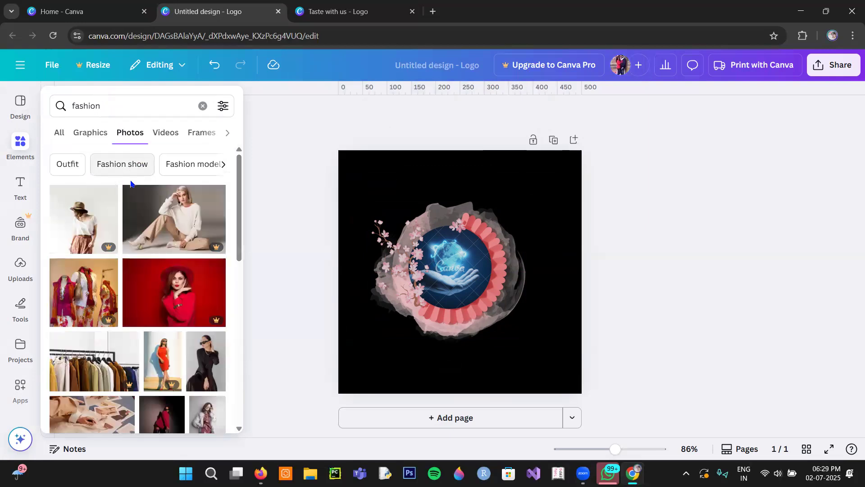
Insert the photo of a hand over fabric and fashion pictures and drop it into the round frame, replacing the globe picture
scroll(161, 297, "down", 4)
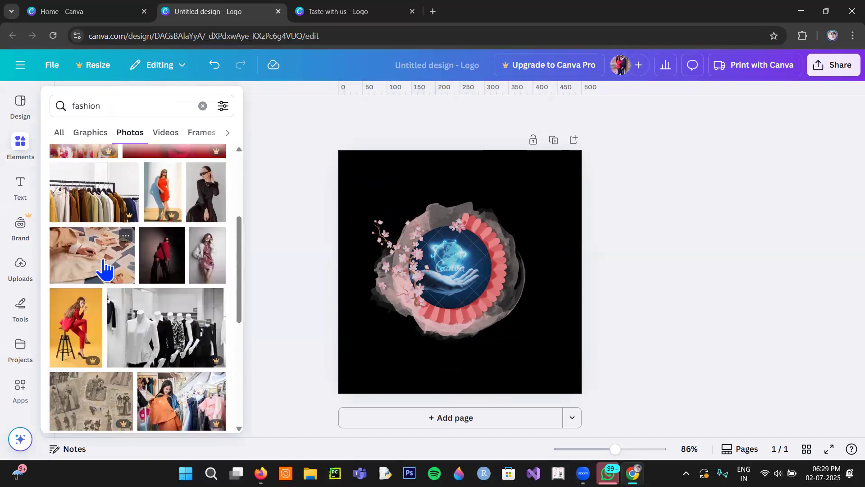
left_click(96, 265)
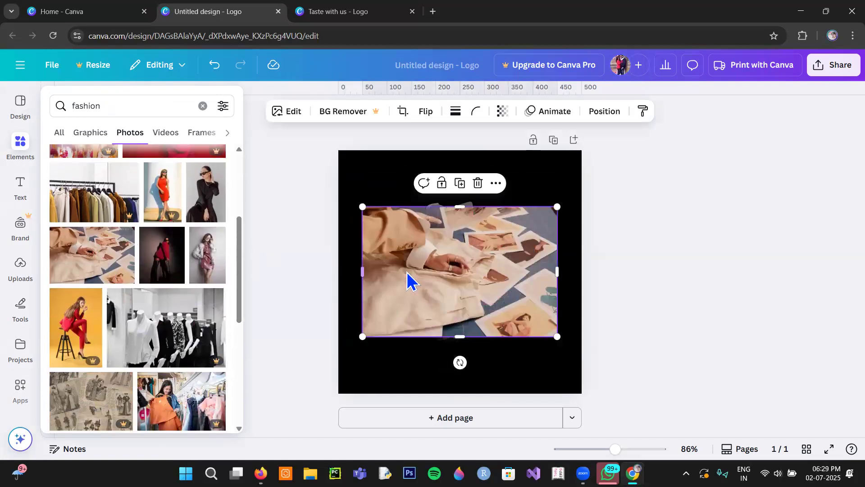
mouse_move(455, 267)
left_mouse_down()
mouse_move(452, 250)
mouse_move(458, 277)
left_mouse_up()
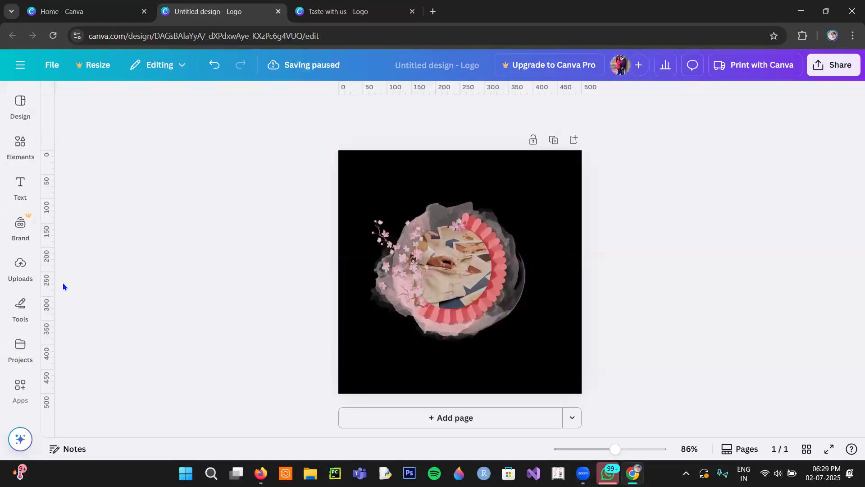
Add a heading to the page that reads "Fashion With VIVA"
left_click(19, 272)
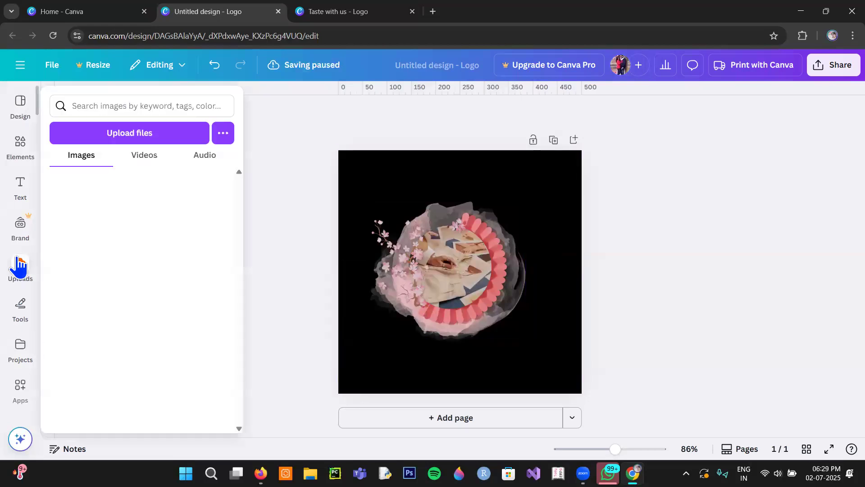
left_click(21, 187)
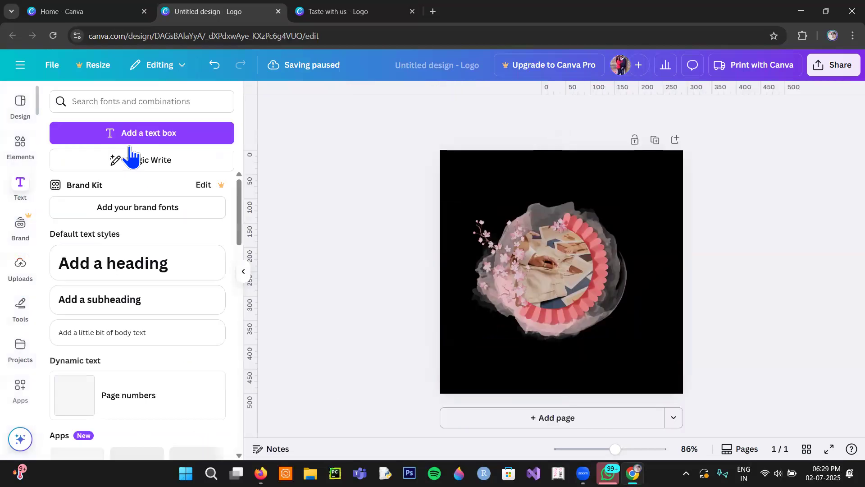
left_click(134, 275)
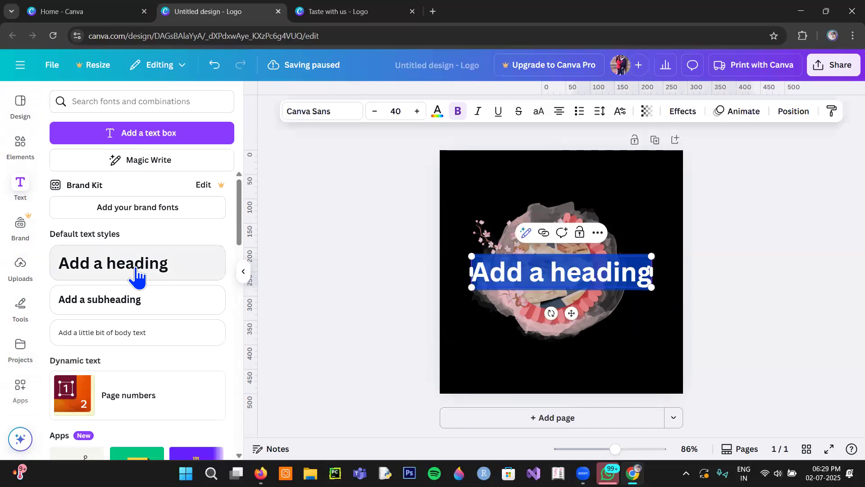
type("Fash")
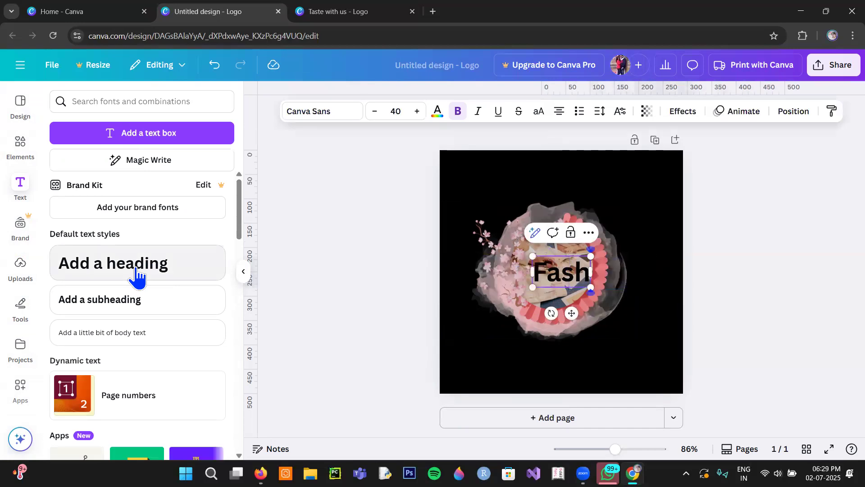
type("i")
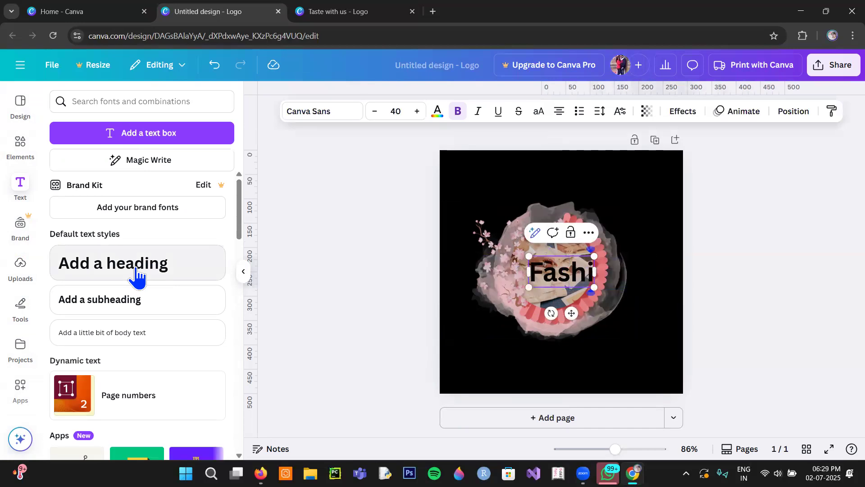
type("on Wi")
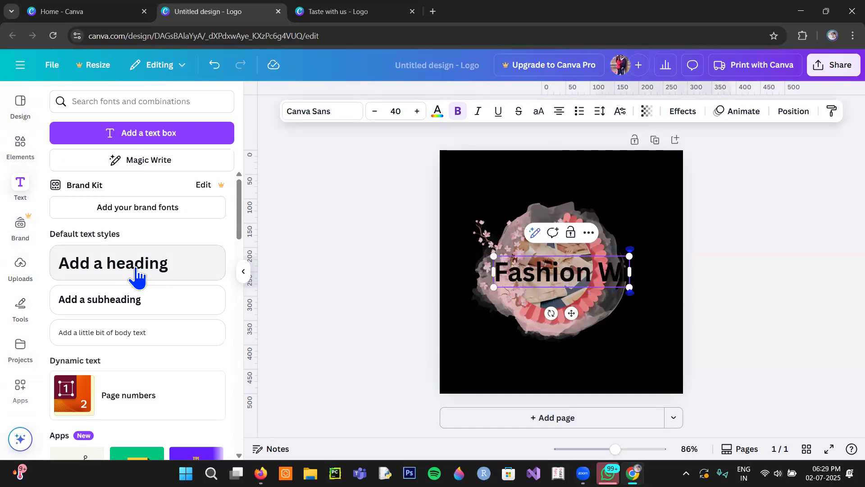
type("th Yash")
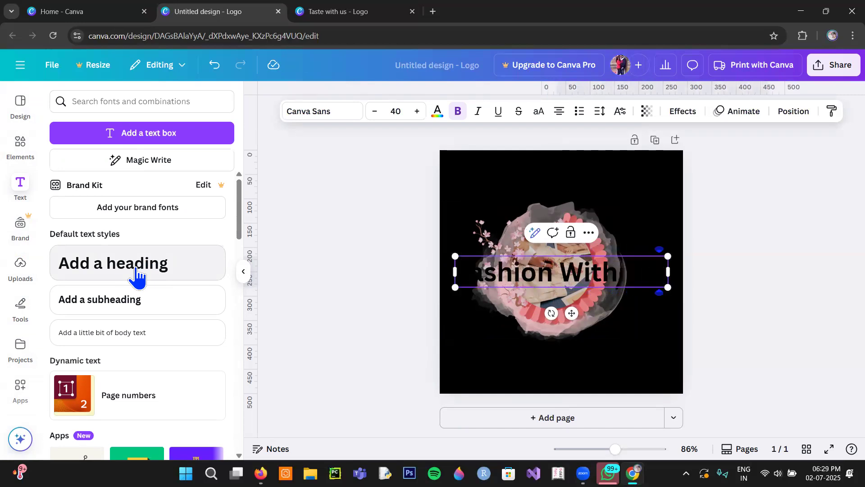
Recolor the whole heading text with the light pink from the photo colors
left_click(461, 276)
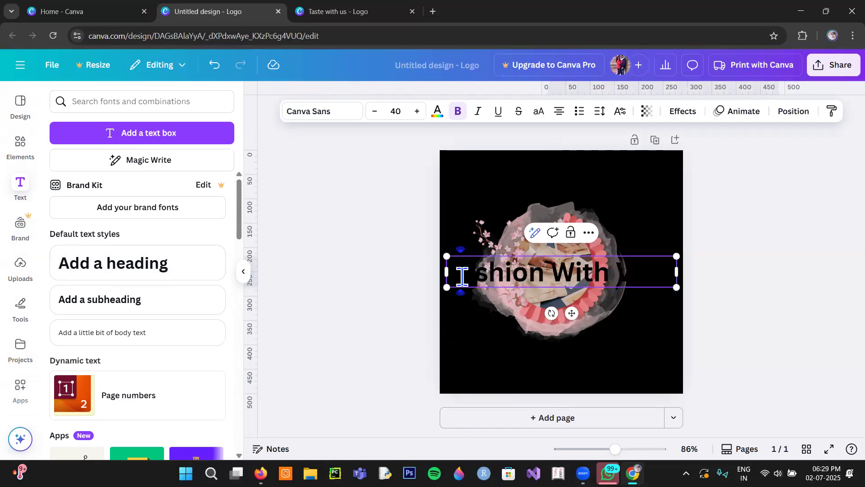
triple_click(459, 275)
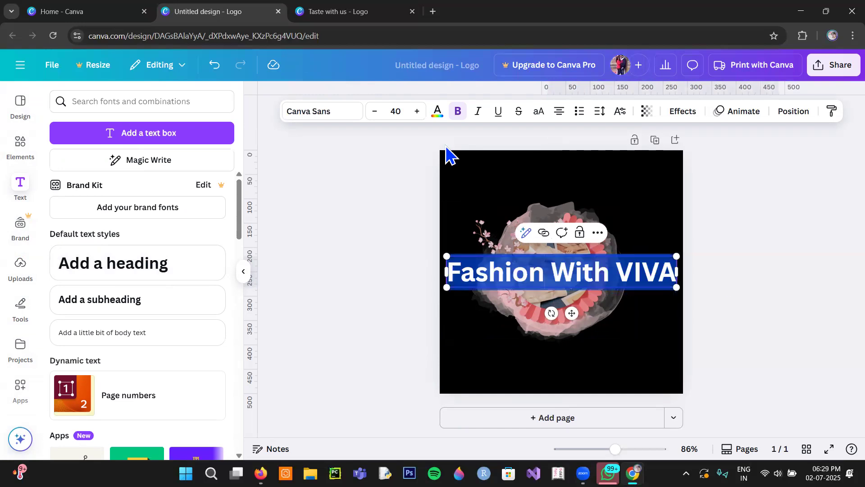
left_click(438, 118)
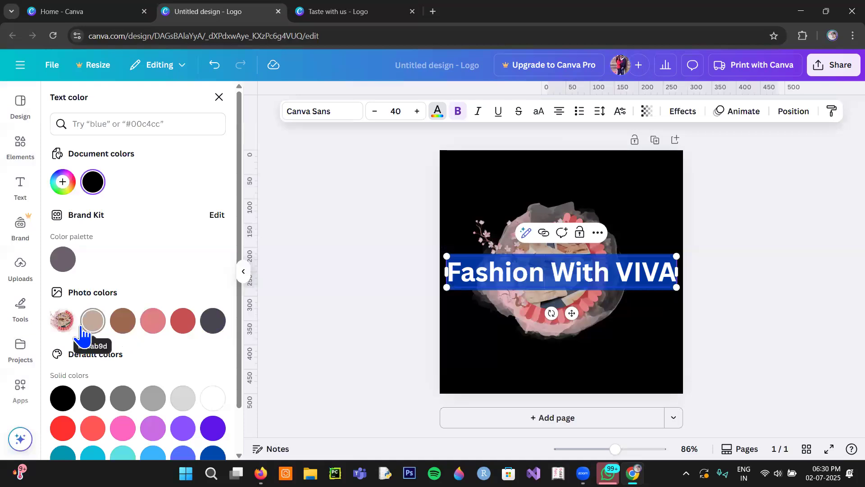
left_click(151, 329)
left_click(151, 331)
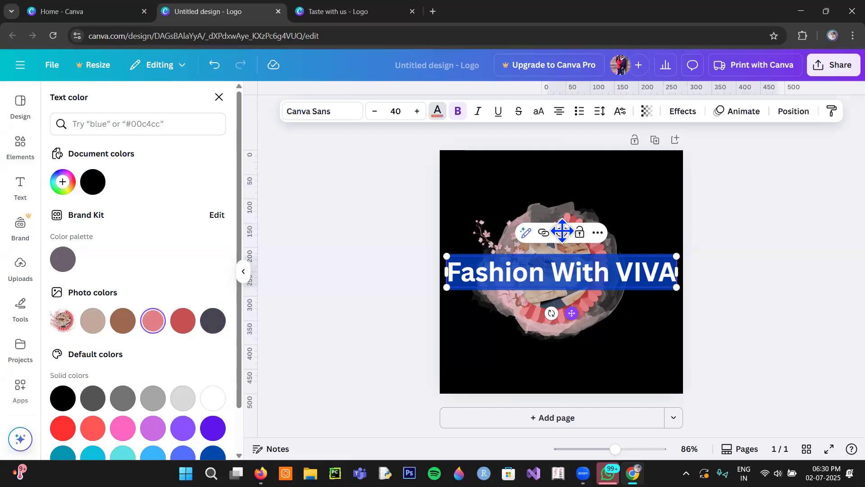
Move the heading above the round picture and bend it into an arch with the Curve shape effect
left_click_drag(571, 313, 554, 353)
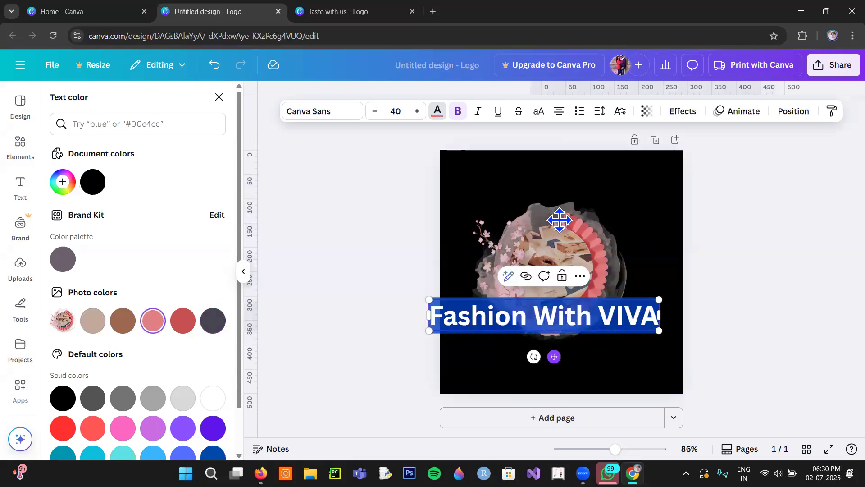
left_click(686, 112)
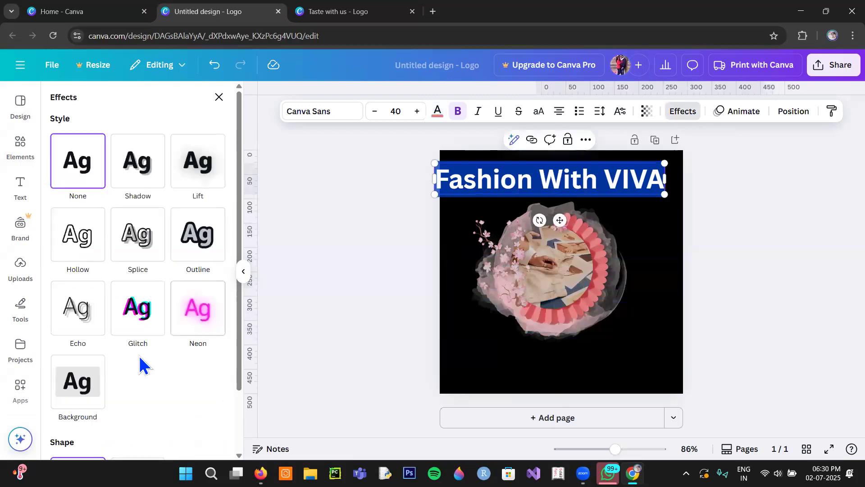
scroll(147, 417, "down", 2)
left_click(147, 423)
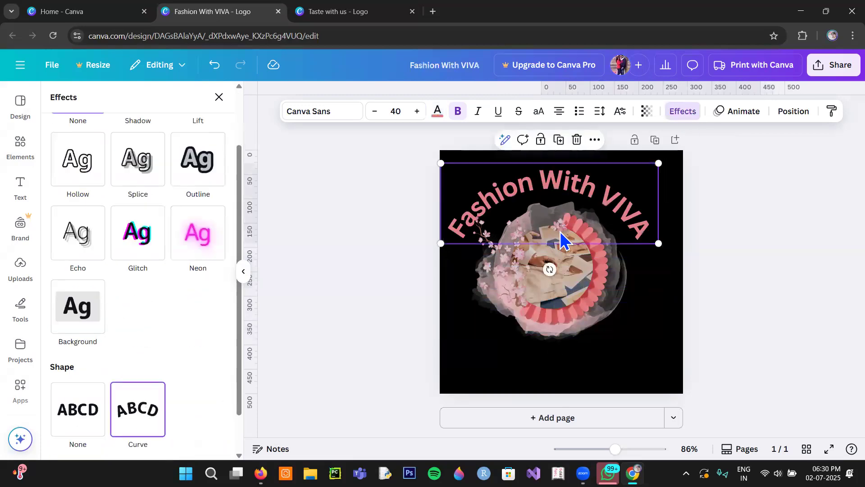
left_click_drag(590, 188, 595, 192)
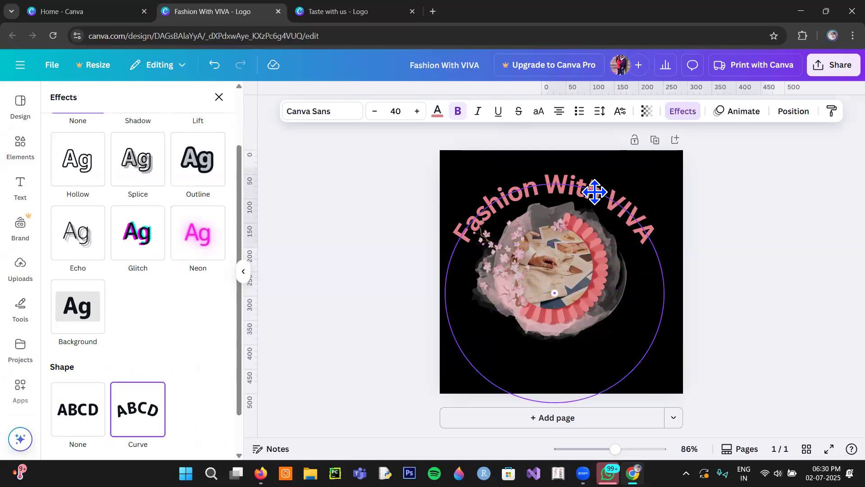
left_click(771, 309)
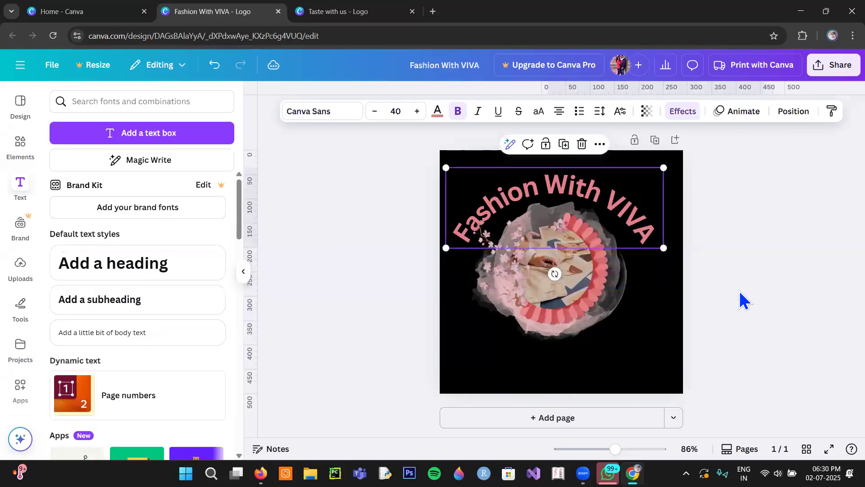
key("Escape")
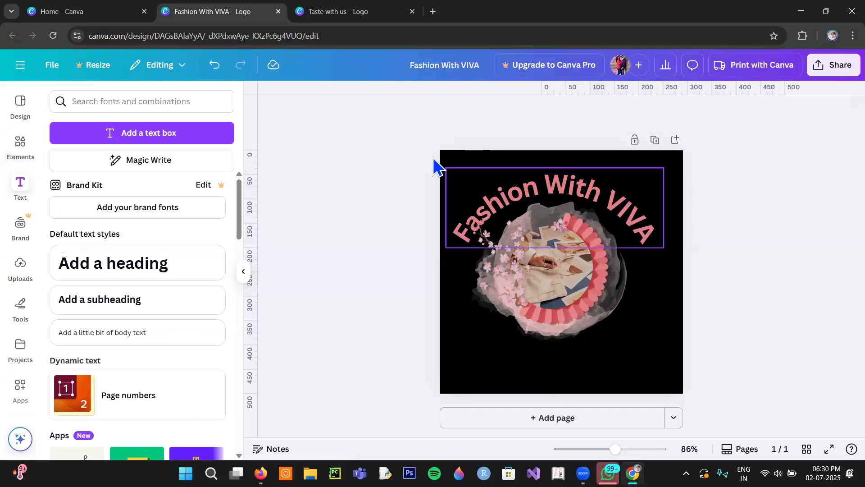
Enlarge the curved heading and the framed picture together until the heading's font size is about 46.8
left_click_drag(430, 153, 691, 366)
left_click_drag(445, 168, 440, 157)
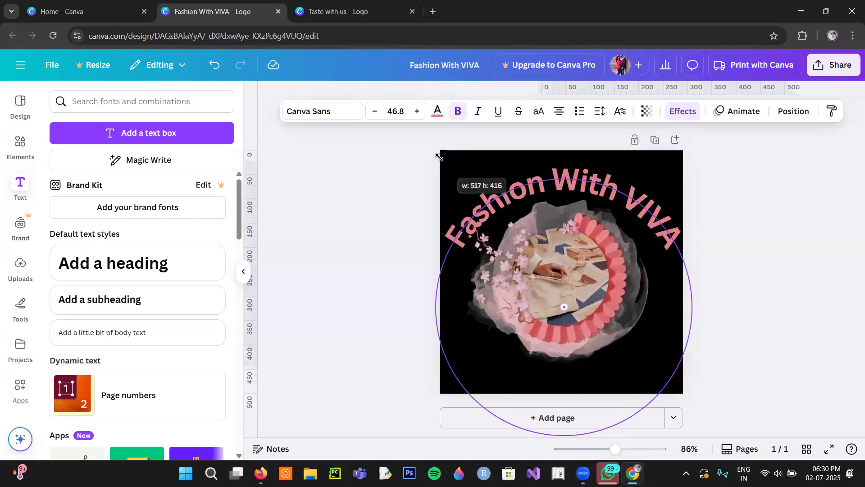
left_click(712, 246)
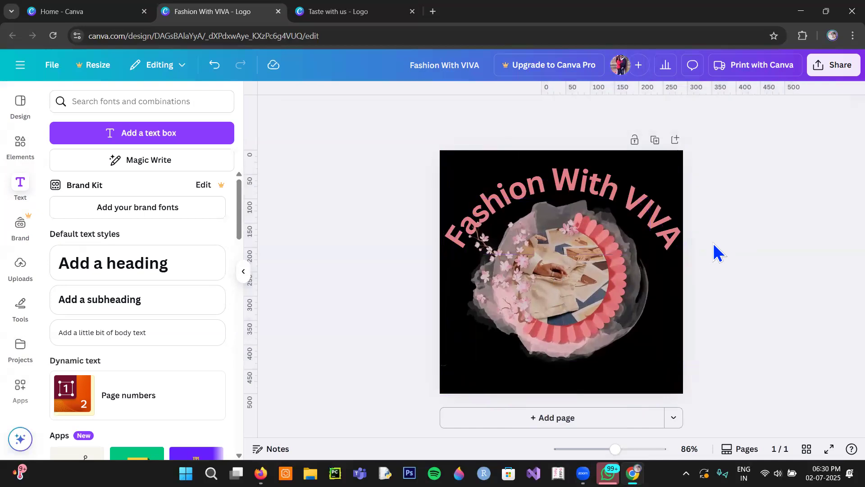
Set the heading's curve to 71 and shift the framed picture slightly up beneath the lettering
left_click(612, 191)
scroll(193, 380, "down", 2)
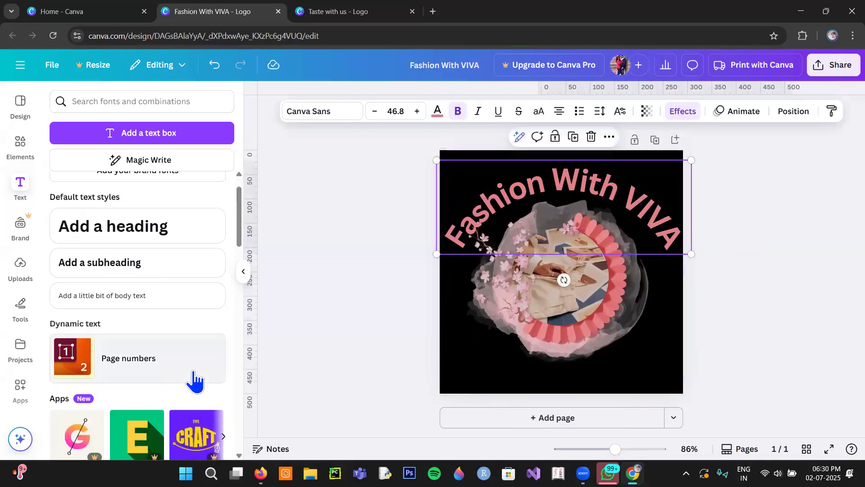
left_click(683, 113)
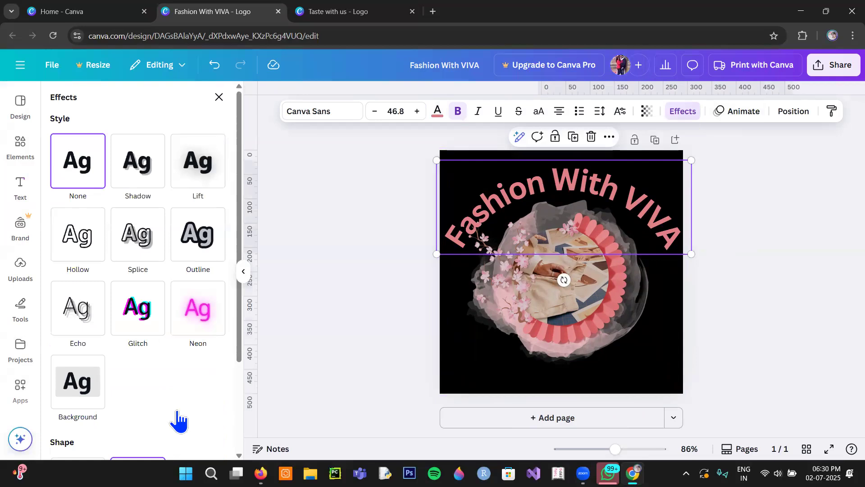
scroll(231, 363, "down", 3)
mouse_move(130, 436)
left_mouse_down()
mouse_move(142, 436)
mouse_move(134, 436)
left_mouse_up()
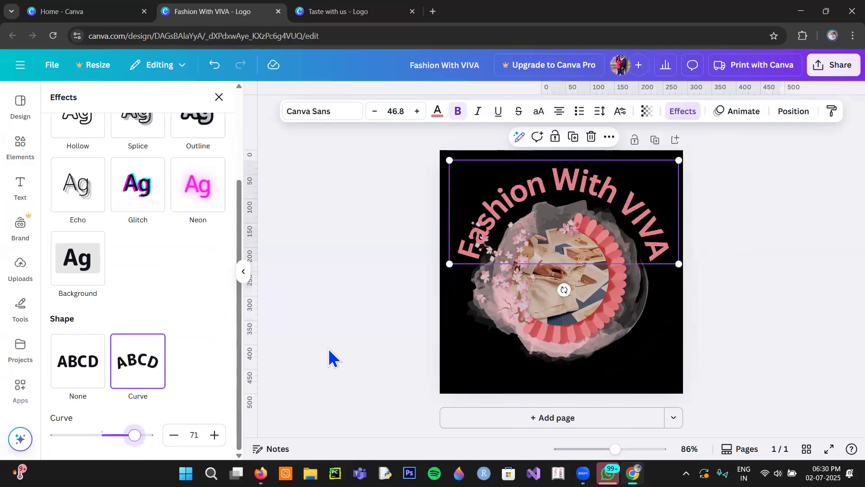
left_click(786, 230)
left_click_drag(572, 299, 568, 291)
left_click(733, 271)
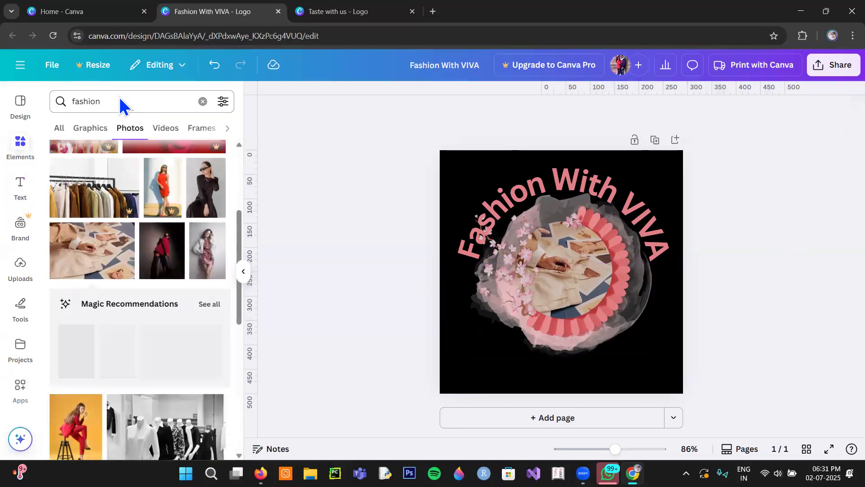
Search the elements for "borders" instead of "fashion"
left_click(103, 100)
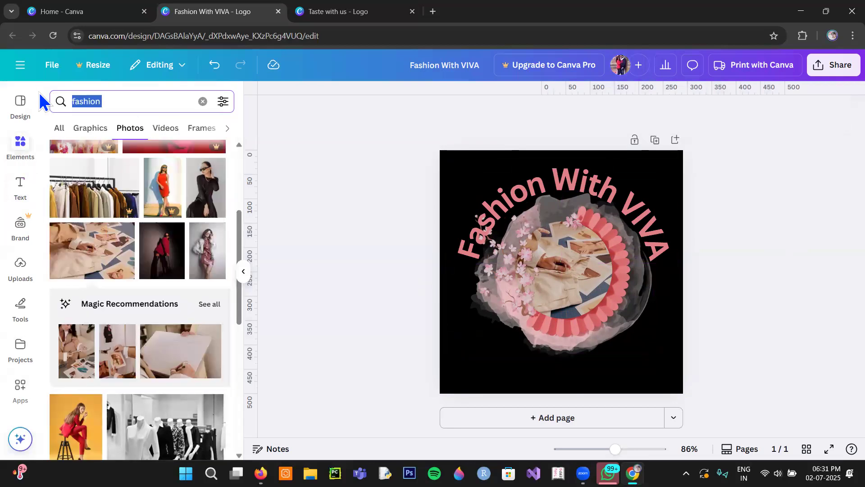
type("borders")
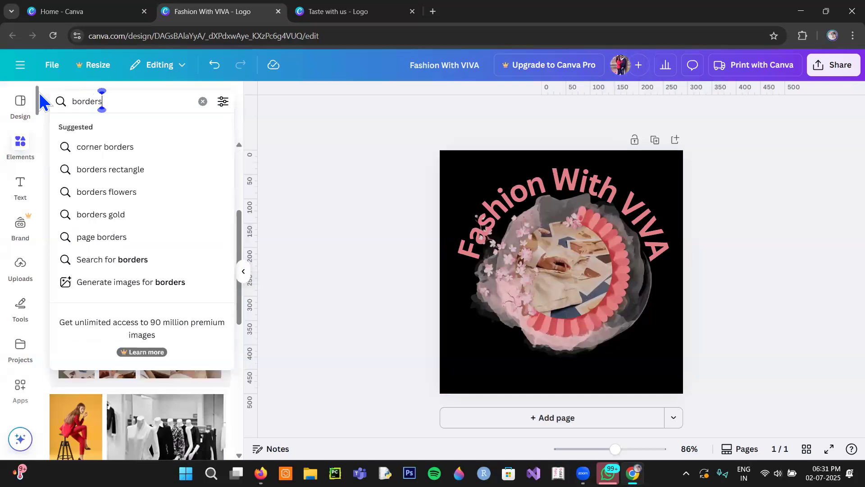
key("Return")
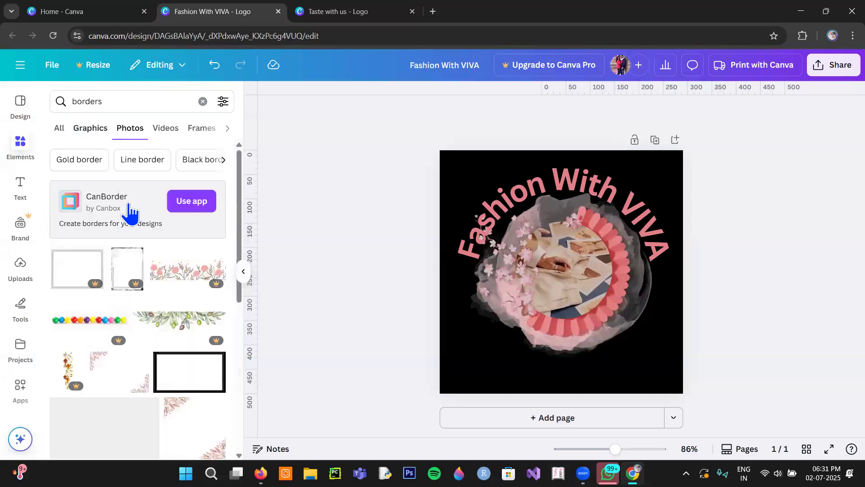
Try the border photo with a row of colored balls on the page and discard it
left_click(88, 332)
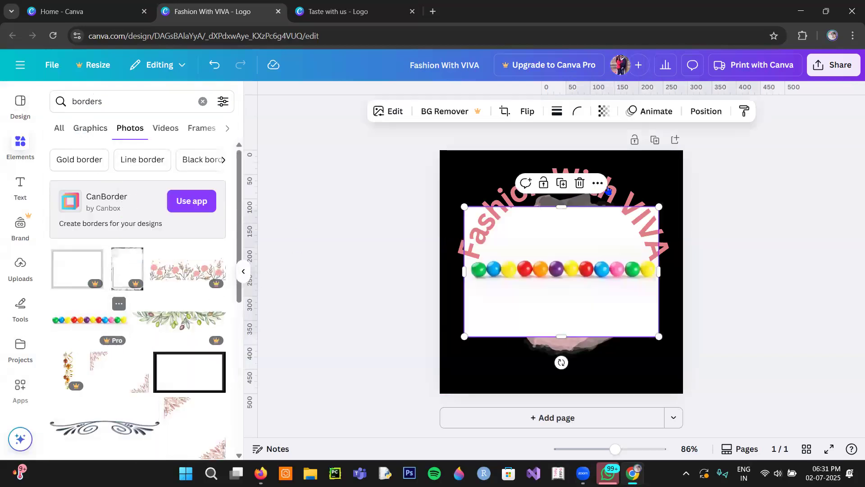
left_click_drag(600, 278, 159, 297)
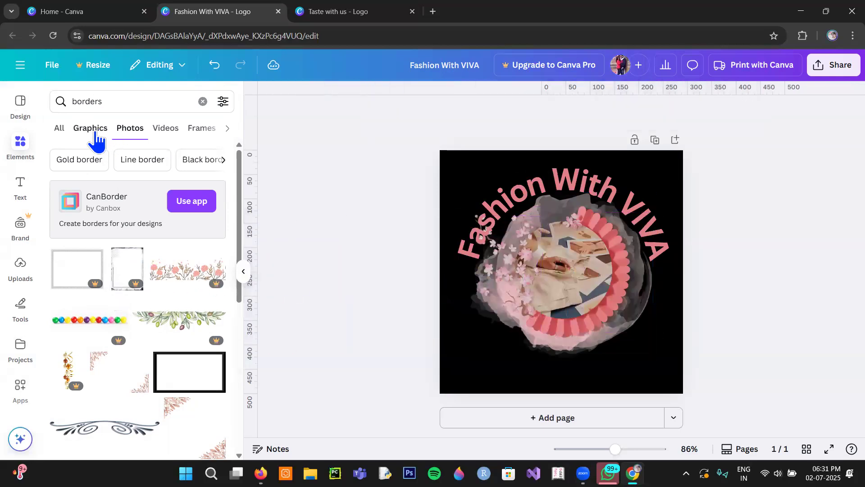
Insert the orange and yellow wave border from the graphics results and stretch it across the page's full width along the lower edge
left_click(91, 129)
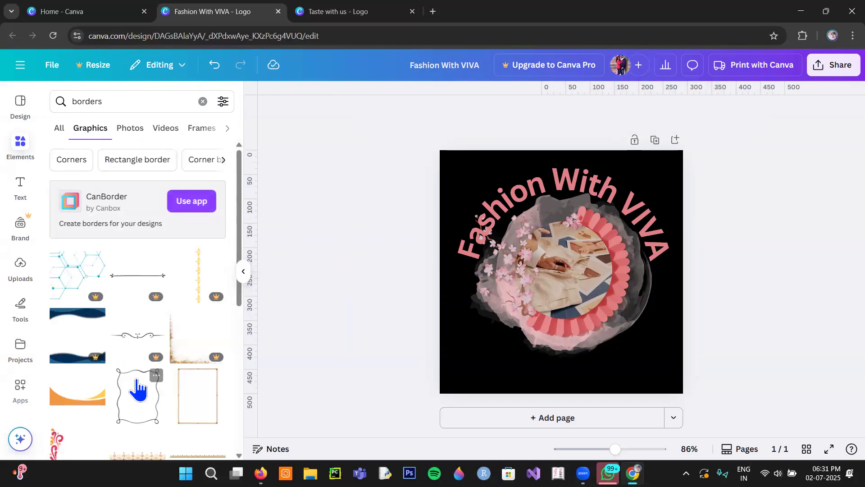
scroll(130, 379, "down", 3)
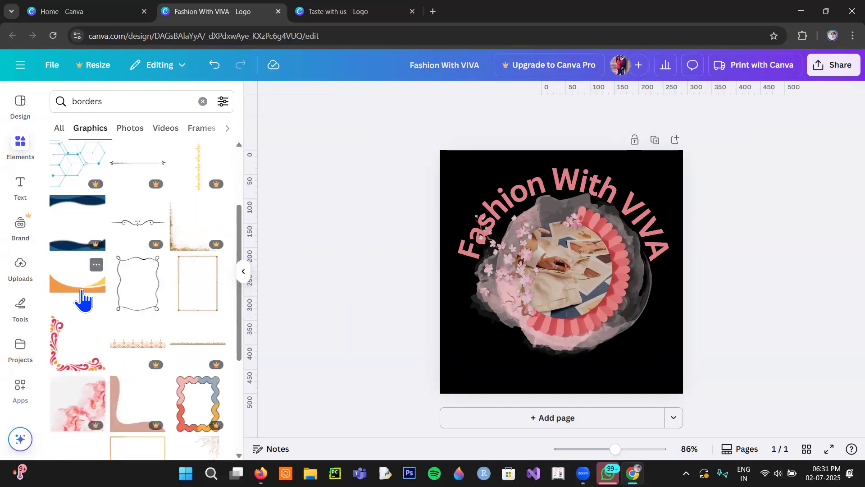
left_click(78, 295)
left_click_drag(547, 291, 513, 384)
left_click_drag(605, 350, 698, 353)
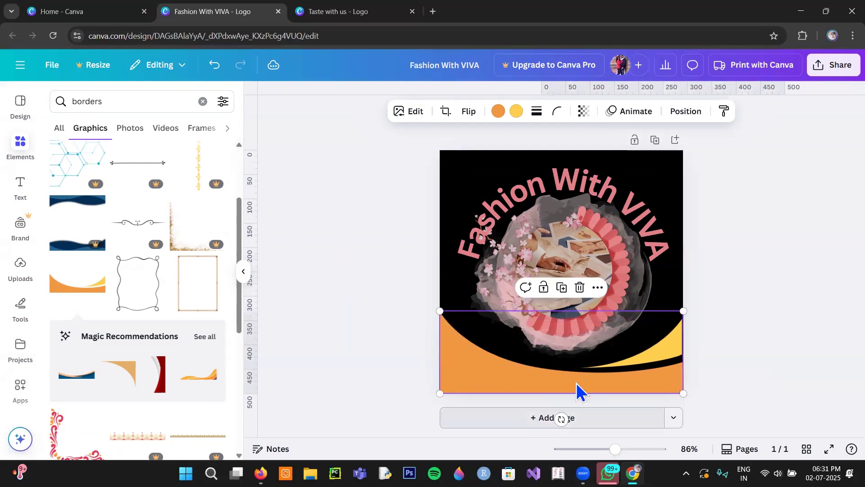
Duplicate the wave border, flip the copy horizontally and vertically, and align it along the page's upper edge
left_click(563, 293)
left_click_drag(596, 376, 590, 217)
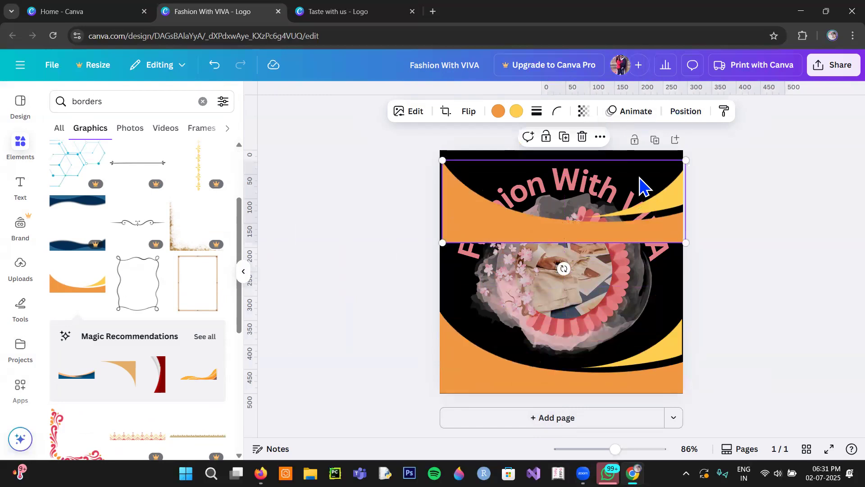
left_click(468, 113)
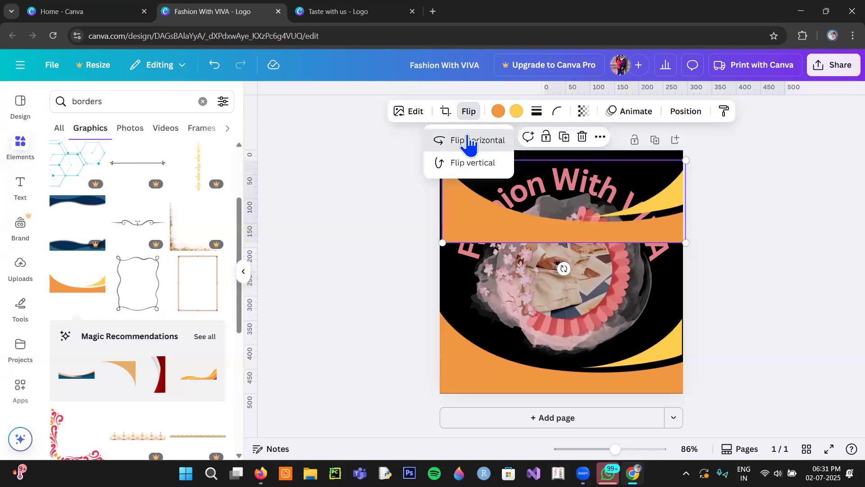
left_click(467, 140)
left_click(473, 163)
left_click_drag(473, 191, 474, 174)
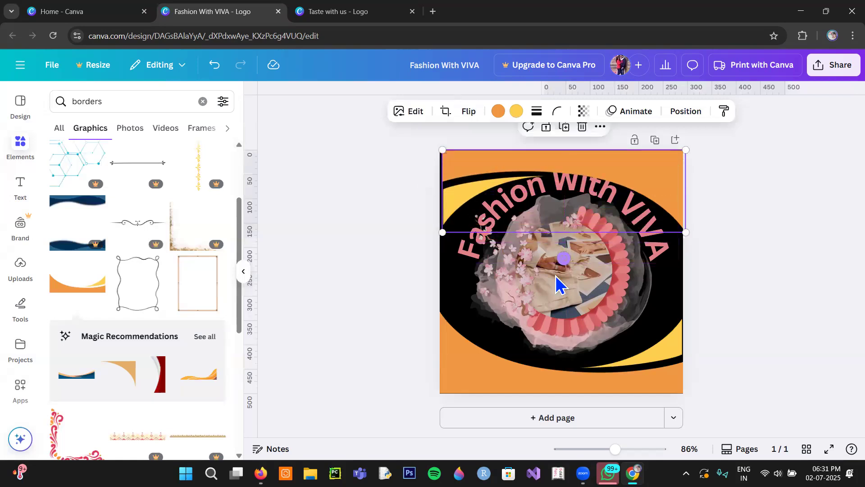
Shift the framed picture and the curved heading slightly down to sit inside the black oval between the wave borders
left_click(559, 293)
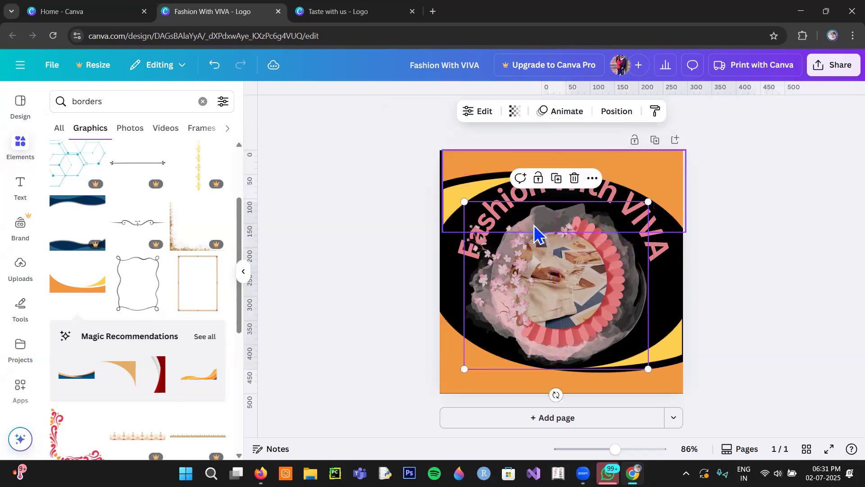
left_click(666, 253)
left_click_drag(665, 253, 664, 251)
left_click(766, 264)
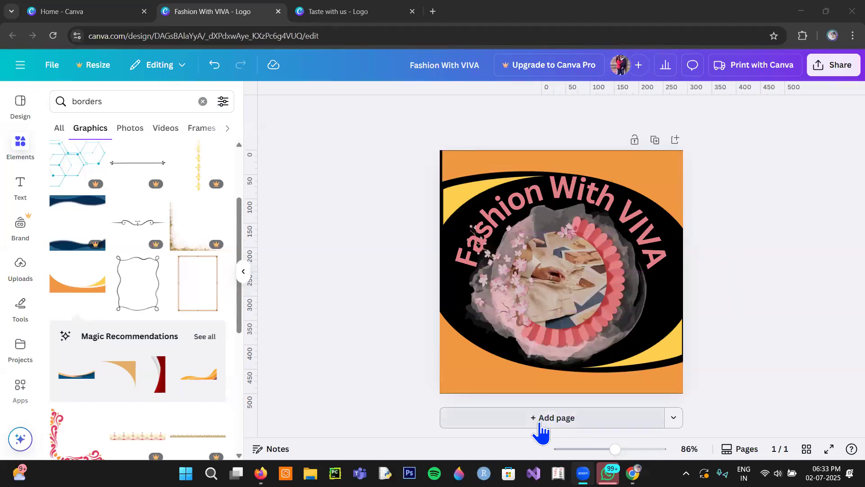
Add a second page to the design and browse the logo templates for it
left_click(570, 418)
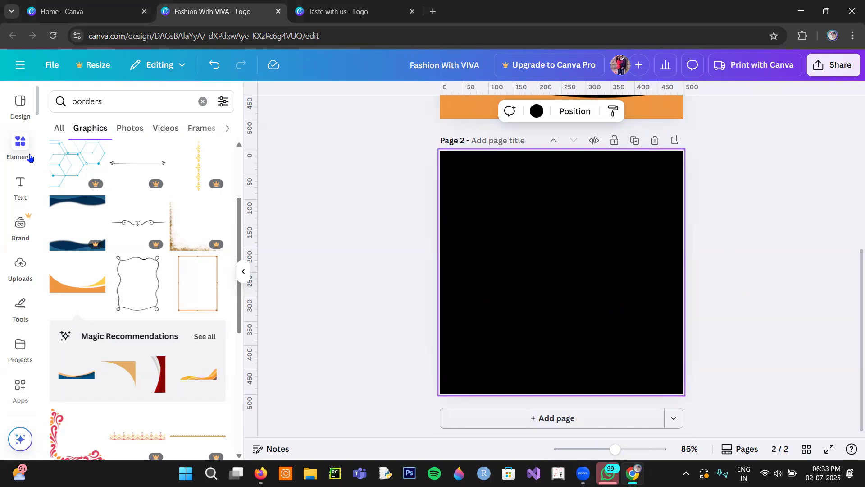
left_click(20, 116)
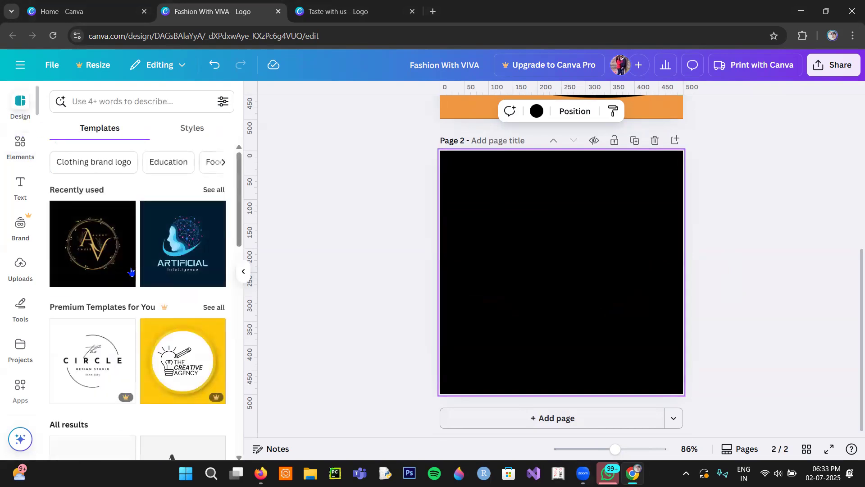
scroll(138, 299, "down", 10)
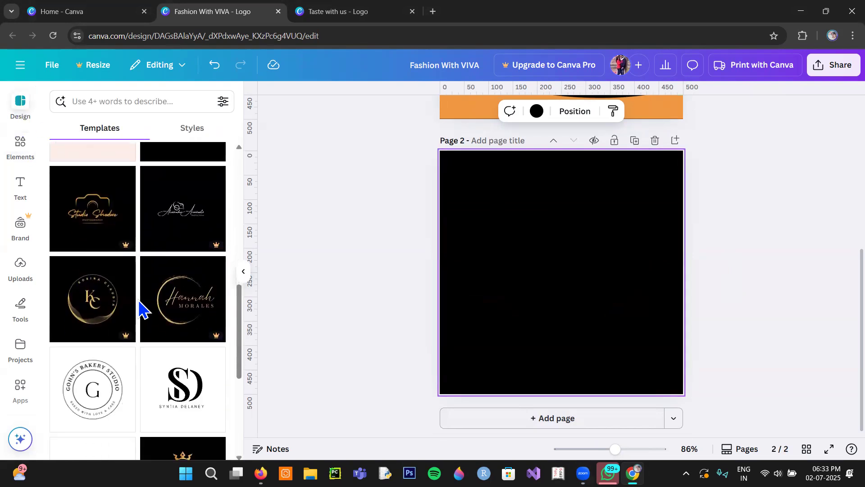
scroll(138, 299, "up", 5)
scroll(537, 315, "up", 5)
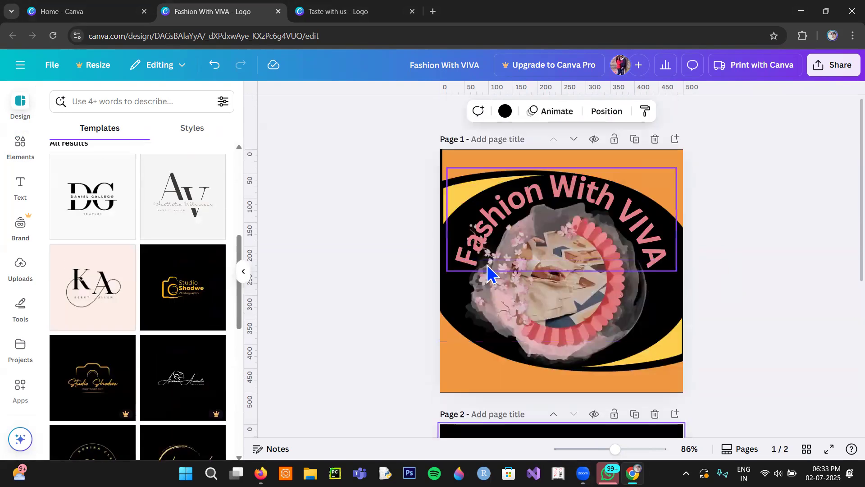
scroll(626, 281, "down", 5)
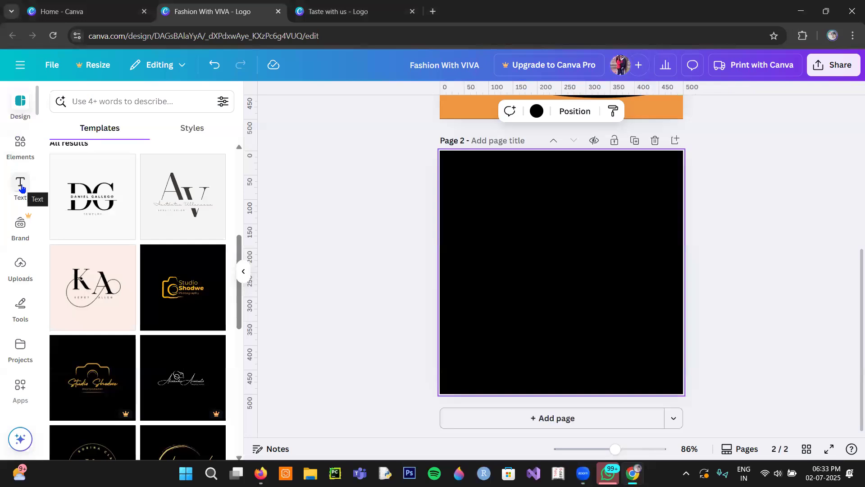
Search the graphic elements for "F" instead of "borders"
left_click(23, 156)
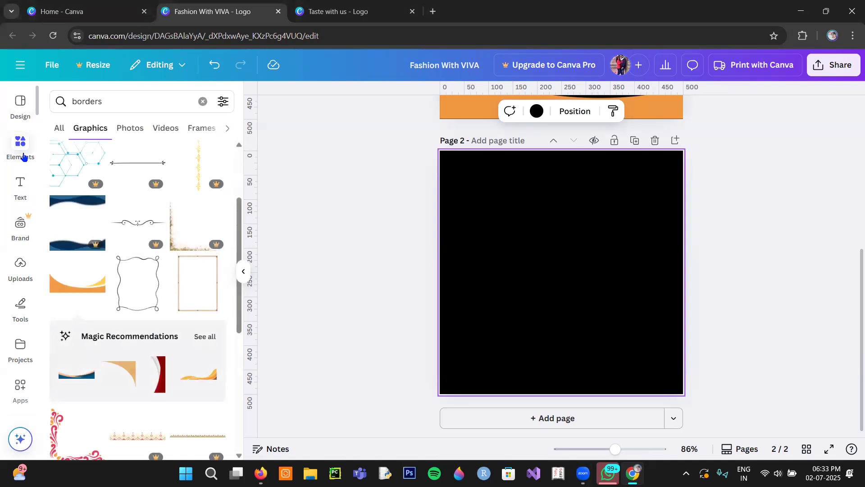
left_click(92, 100)
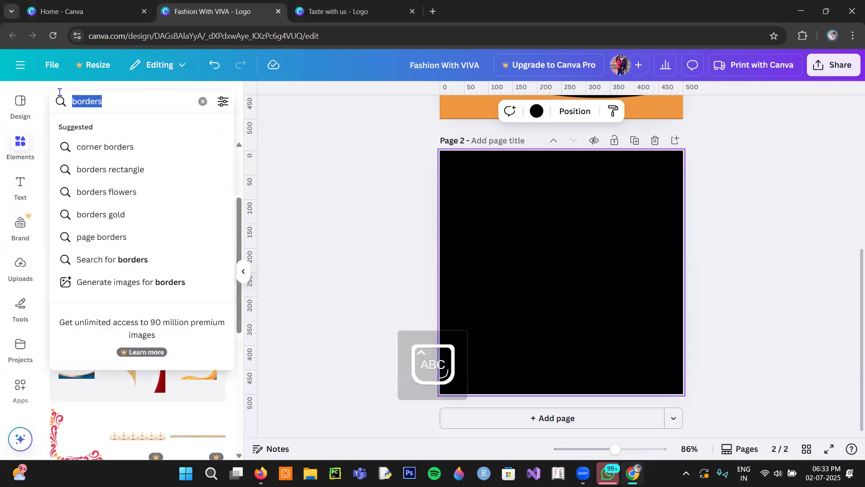
type("F")
key("Return")
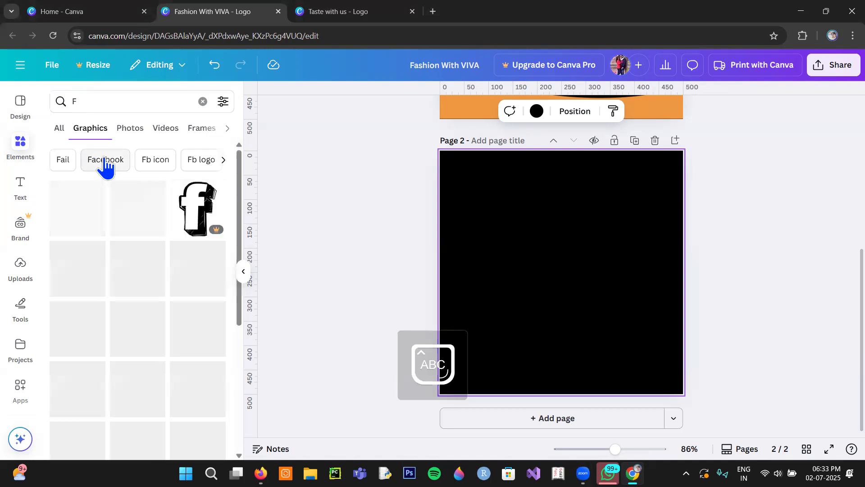
Insert the black serif letter F with a curling swash and place it in the upper part of page 2
scroll(122, 331, "down", 1)
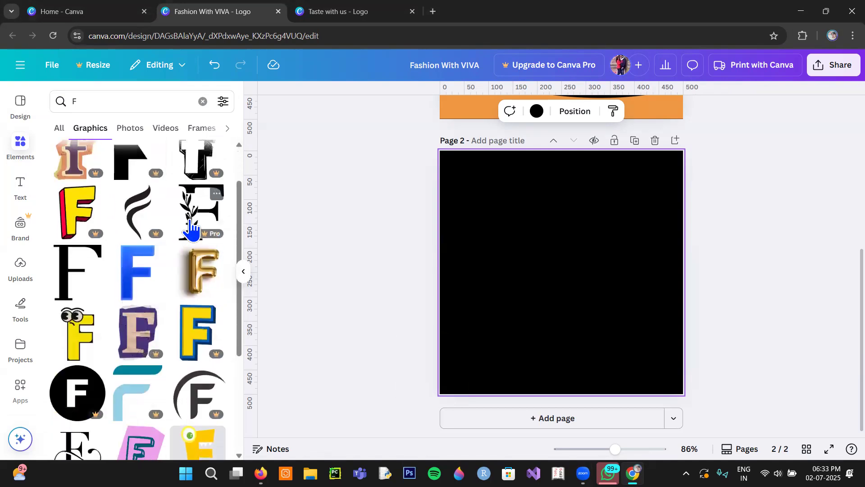
scroll(162, 319, "down", 3)
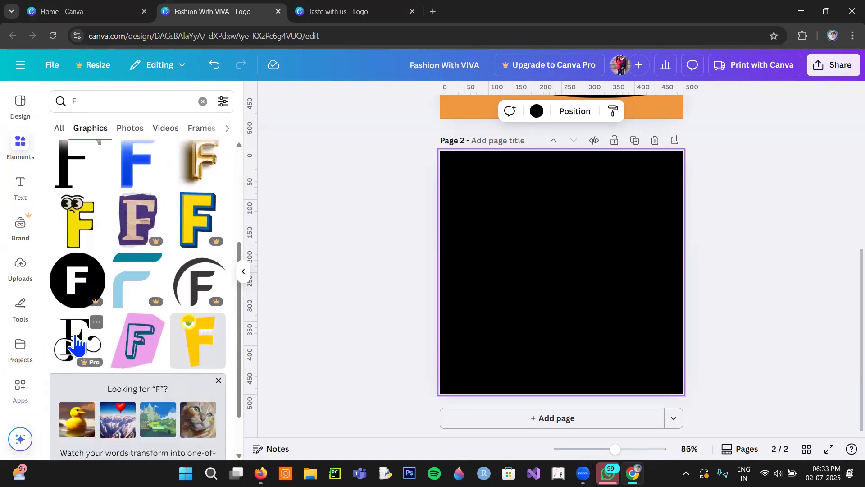
left_click(74, 348)
left_click_drag(550, 285, 512, 238)
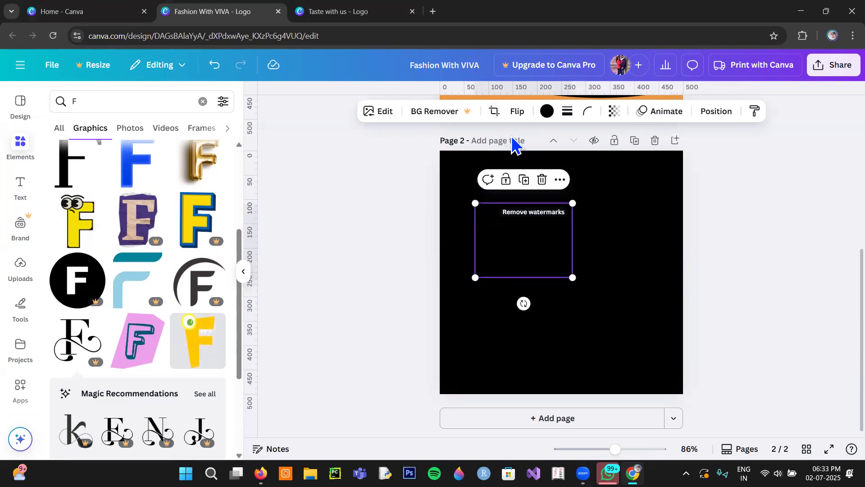
Color the letter F yellow, enlarge it to most of the page's width and move it toward the page's upper left
left_click(548, 112)
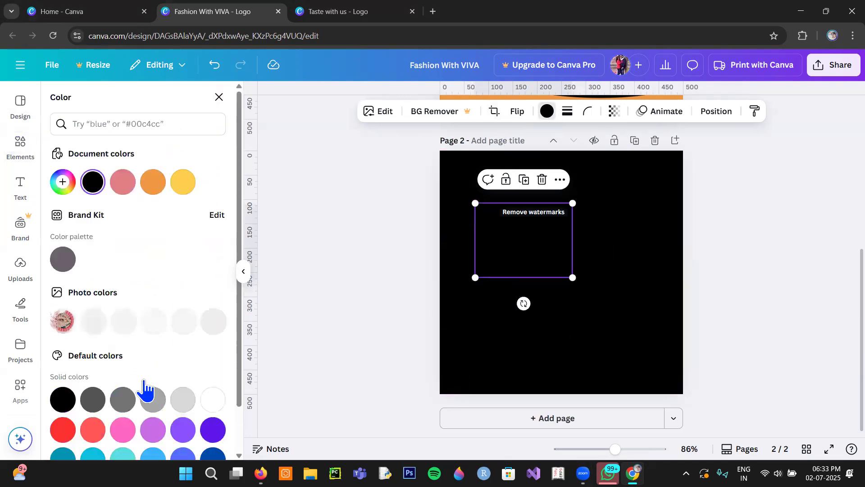
left_click(182, 185)
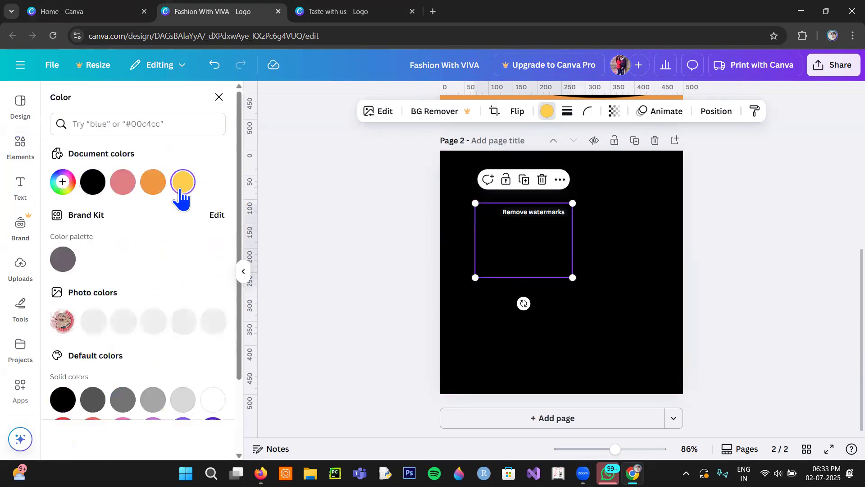
left_click_drag(573, 277, 664, 387)
left_click_drag(572, 253, 542, 230)
Insert the thin script letter with a looped tail and long rising stroke from the recommendations related to the F graphic
left_click(20, 147)
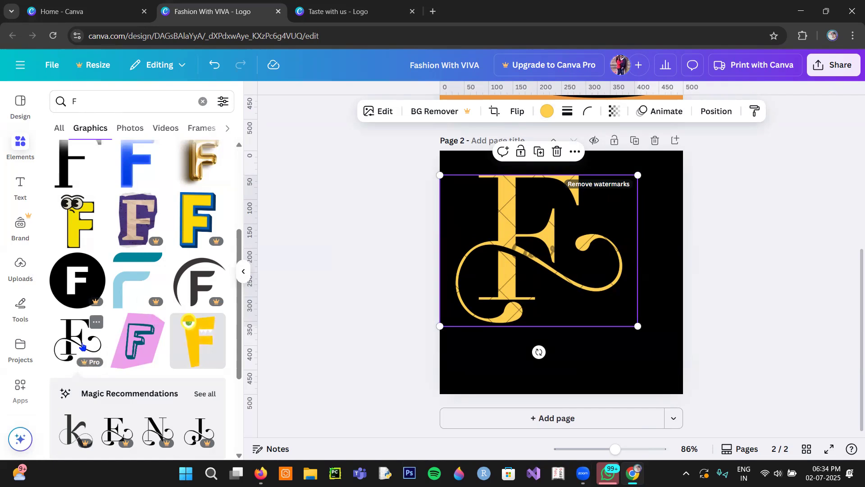
left_click(207, 398)
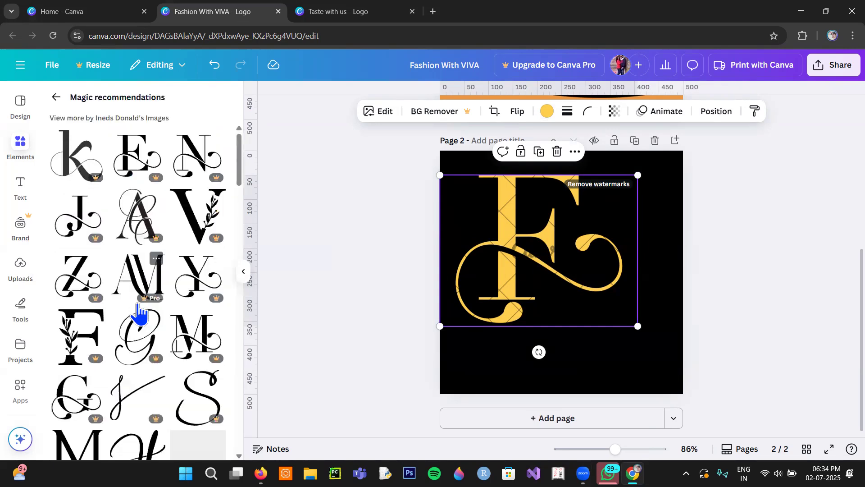
scroll(139, 316, "down", 3)
scroll(141, 316, "down", 4)
scroll(141, 317, "down", 3)
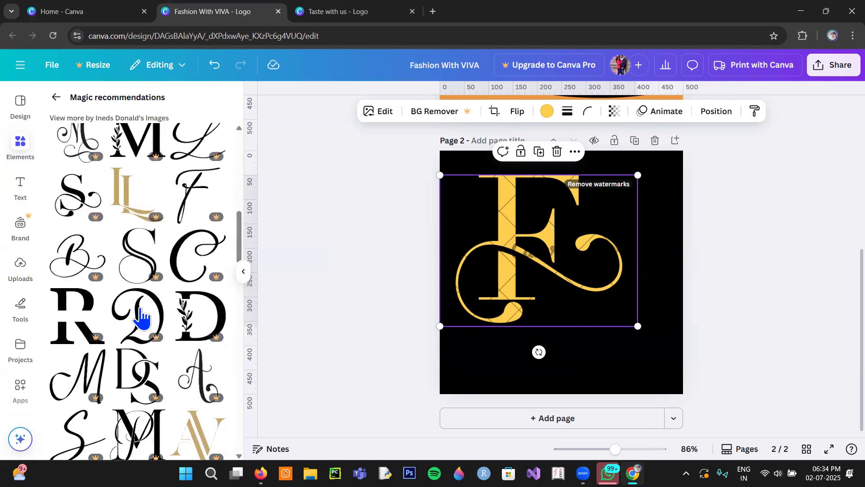
scroll(144, 326, "down", 4)
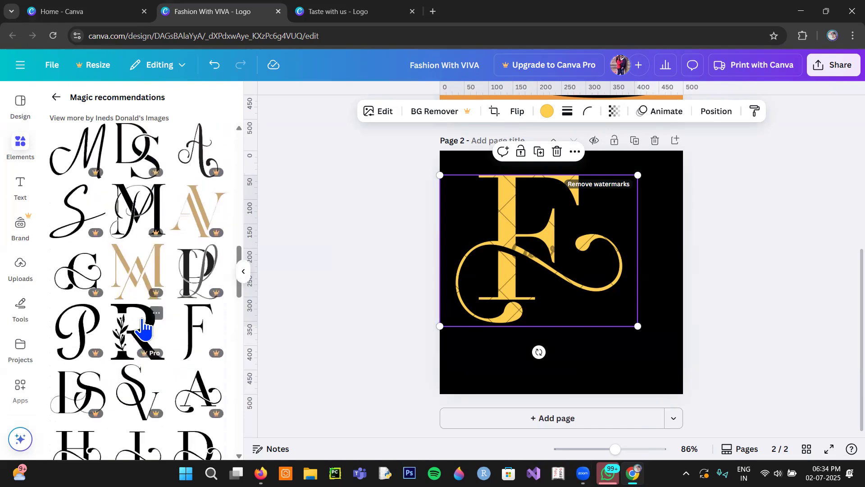
scroll(143, 326, "down", 10)
scroll(143, 327, "up", 15)
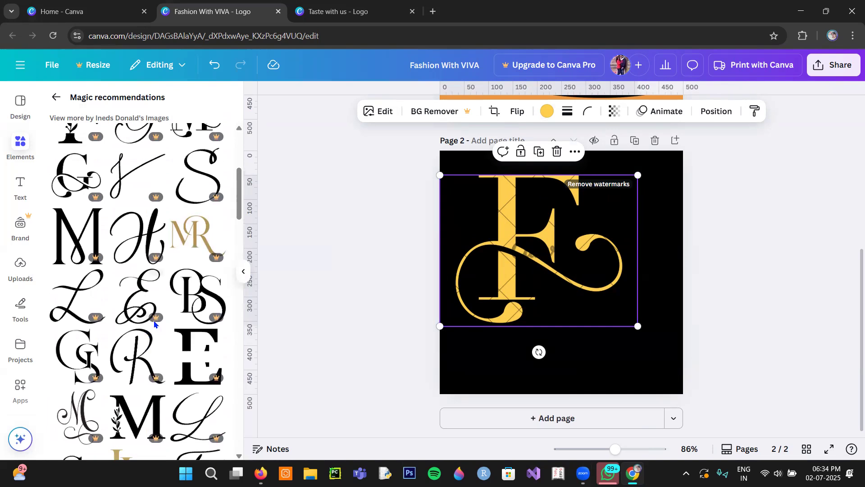
scroll(154, 323, "up", 5)
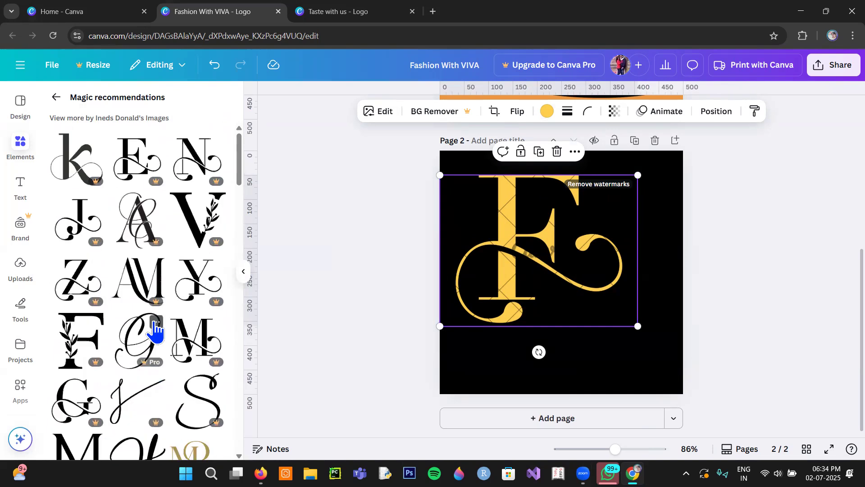
left_click(125, 415)
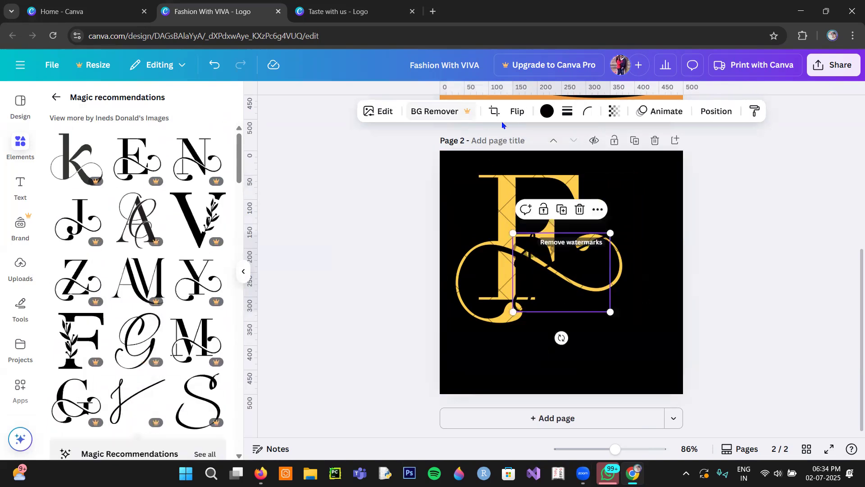
Color the script letter yellow, enlarge it and place it overlapping the lower part of the F
left_click(534, 119)
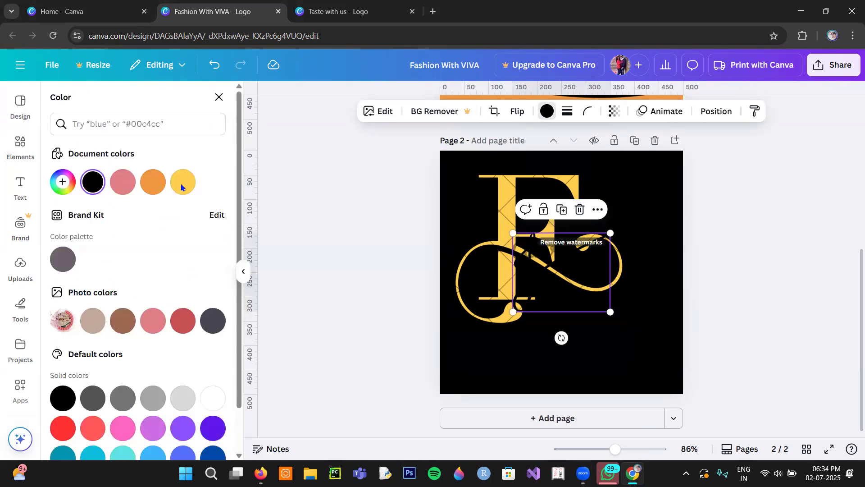
left_click_drag(528, 293, 538, 309)
left_click_drag(620, 251, 670, 208)
left_click_drag(554, 315, 533, 327)
left_click_drag(513, 339, 526, 374)
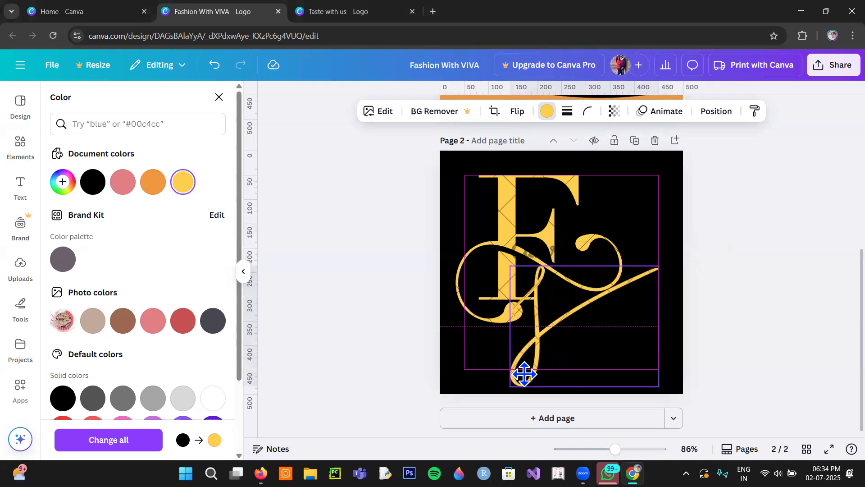
left_click(714, 324)
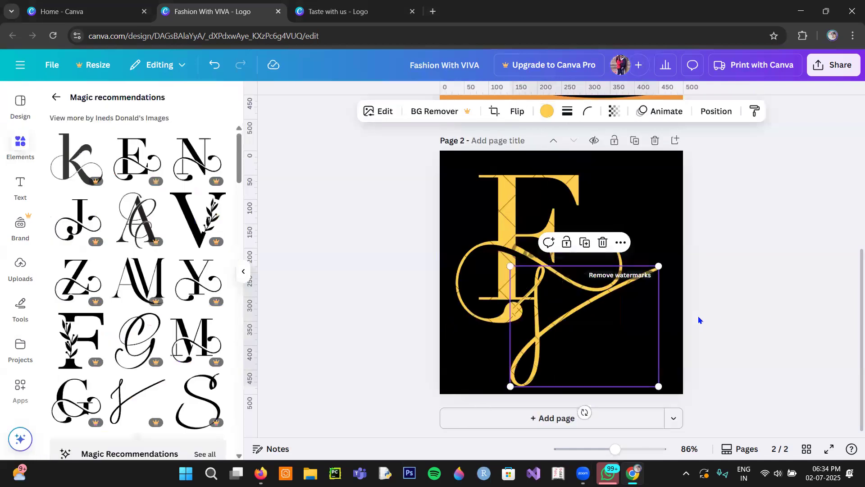
left_click(752, 277)
Move the F and the script letter up and to the right so the pair sits centered on the page
left_click_drag(518, 215, 518, 193)
left_click_drag(526, 359, 527, 339)
left_click_drag(498, 195, 518, 195)
left_click_drag(525, 343, 539, 345)
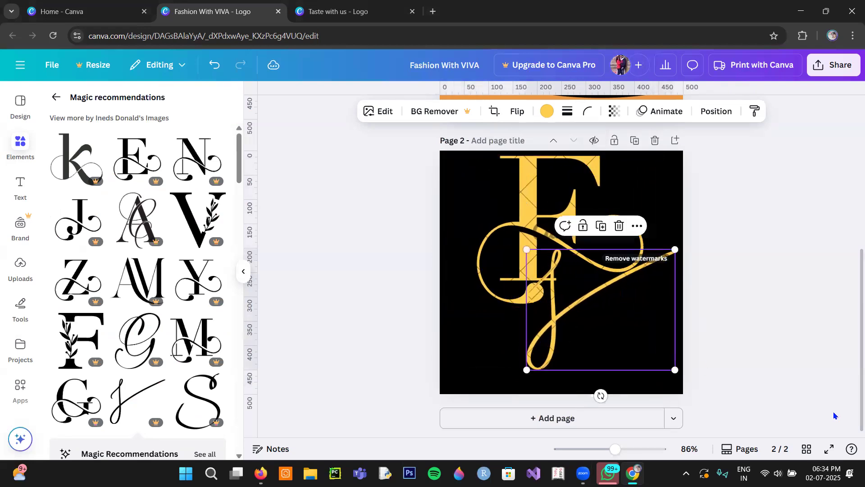
left_click(749, 322)
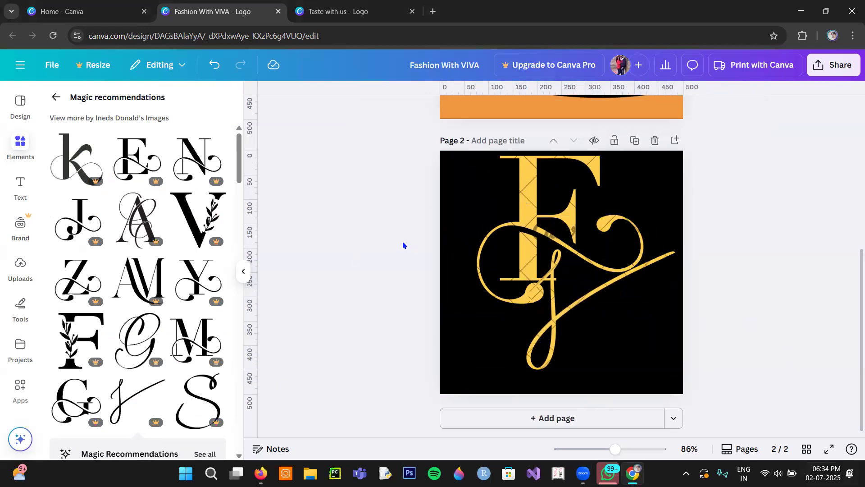
Add a heading to page 2 reading "Fashion with Viva"
left_click(20, 190)
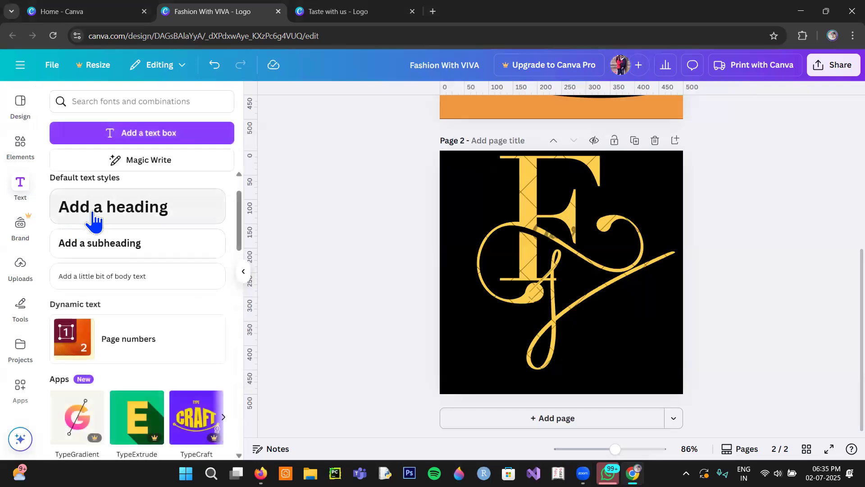
left_click(94, 220)
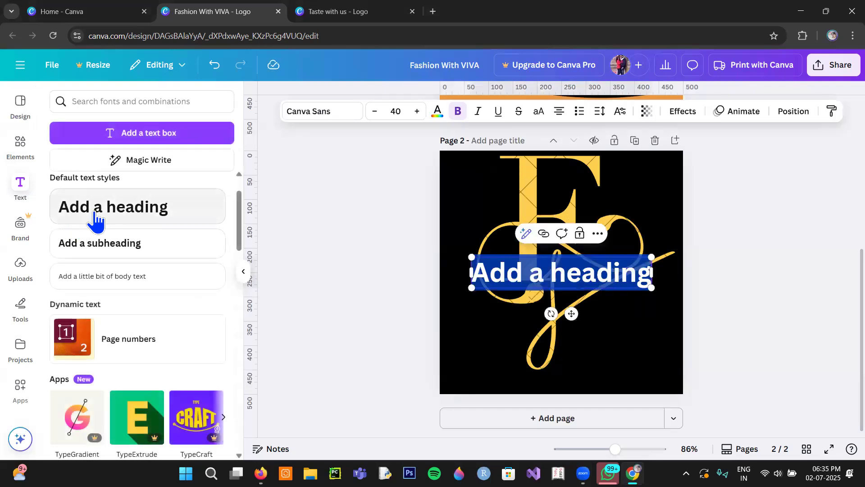
type("Fashion Viva")
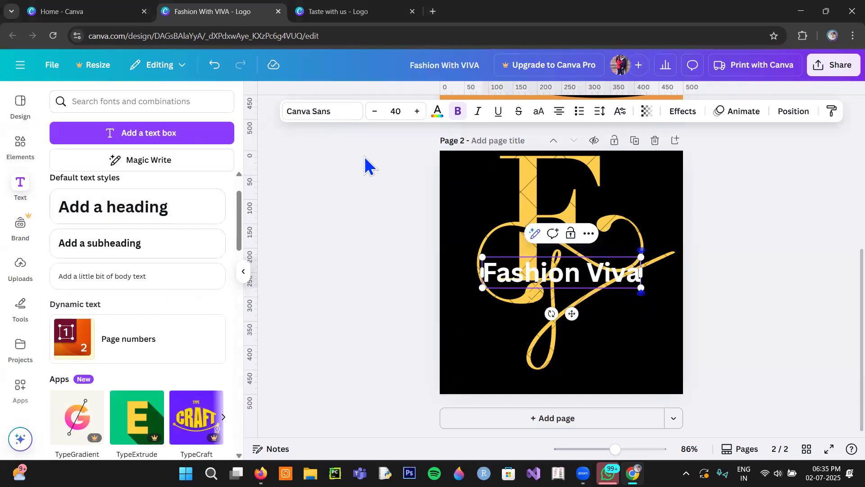
left_click(587, 280)
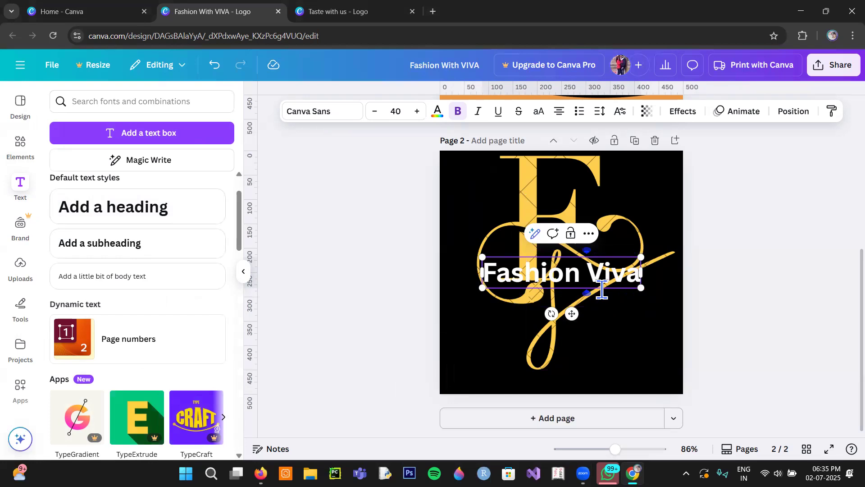
type("with")
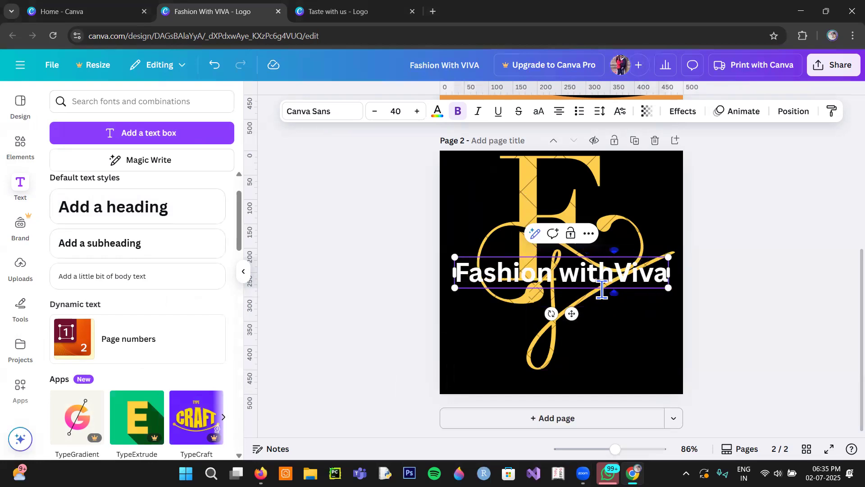
Curve the "Fashion with Viva" heading so it arcs upward at both ends and move it below the monogram
left_click(682, 111)
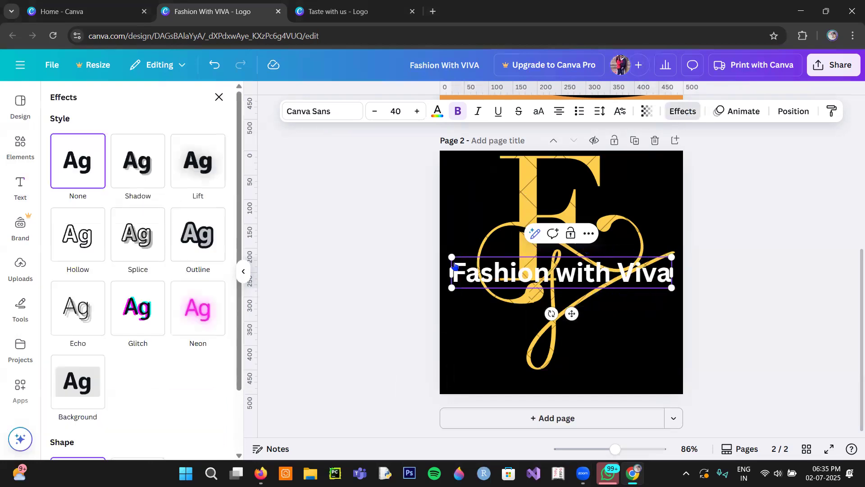
scroll(134, 397, "down", 2)
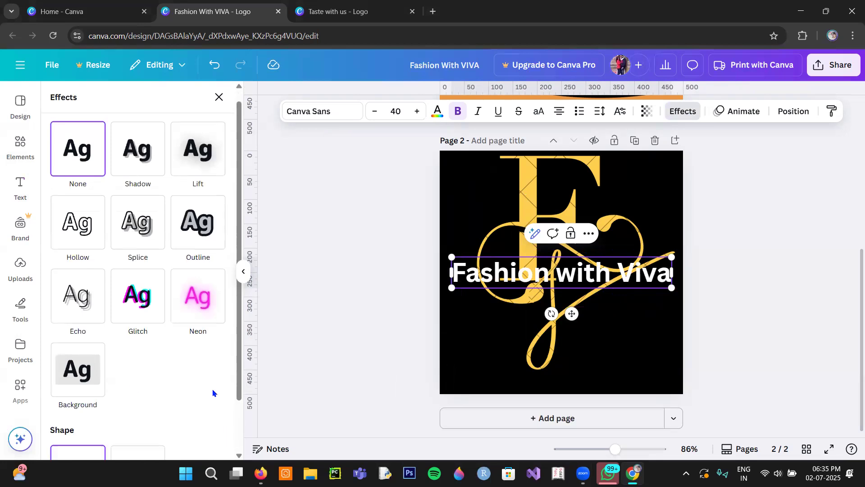
left_click(144, 424)
scroll(149, 421, "down", 1)
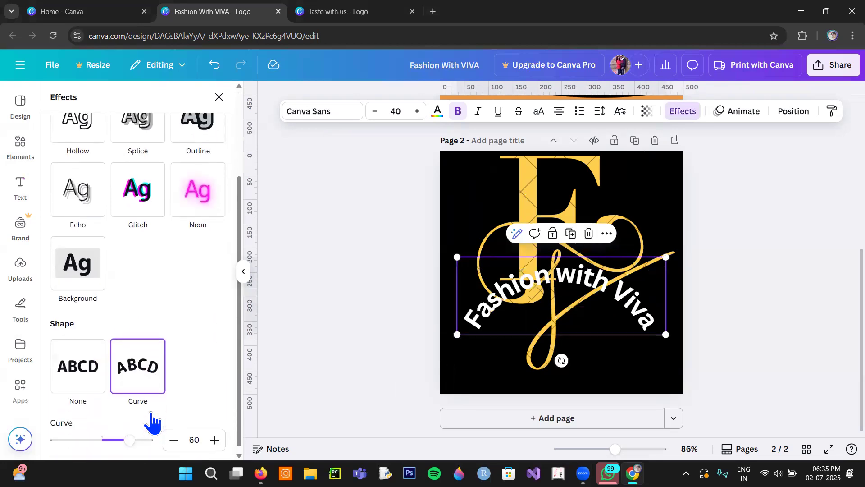
left_click_drag(130, 435, 75, 435)
left_click_drag(545, 278, 539, 384)
left_click(284, 336)
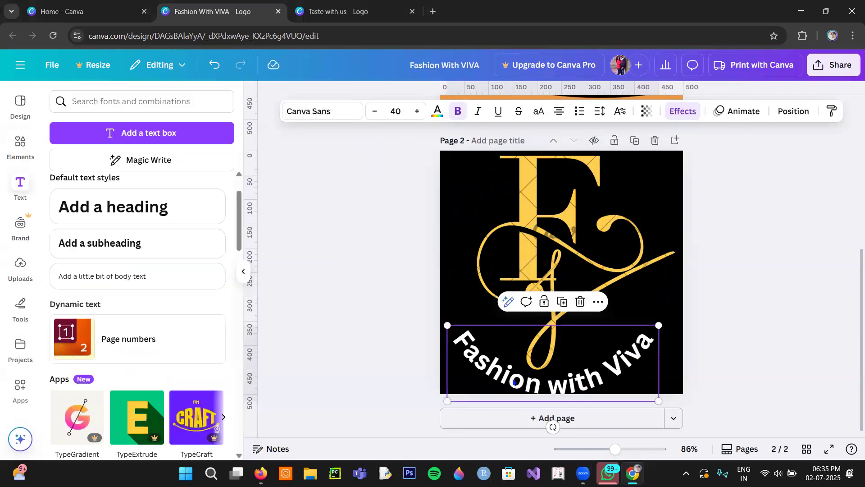
Color the heading's words from the photo colors: "Fashion" pink, "with" beige and "Viva" dark red
double_click(521, 385)
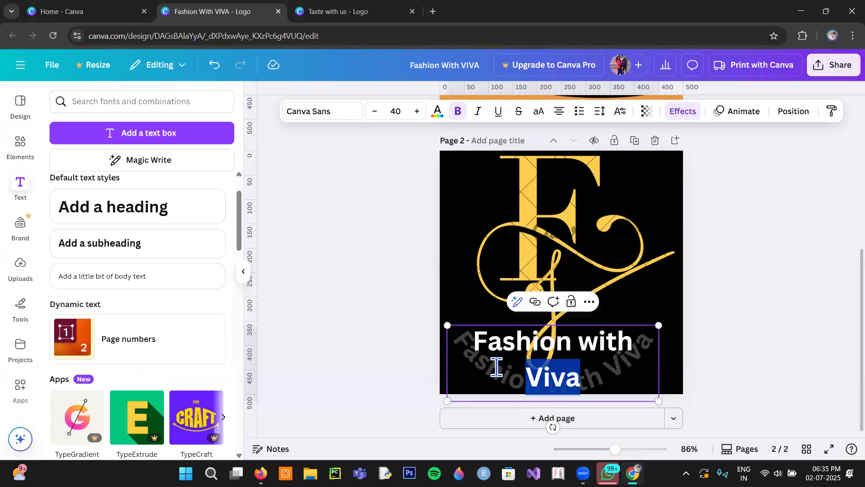
left_click_drag(473, 341, 569, 350)
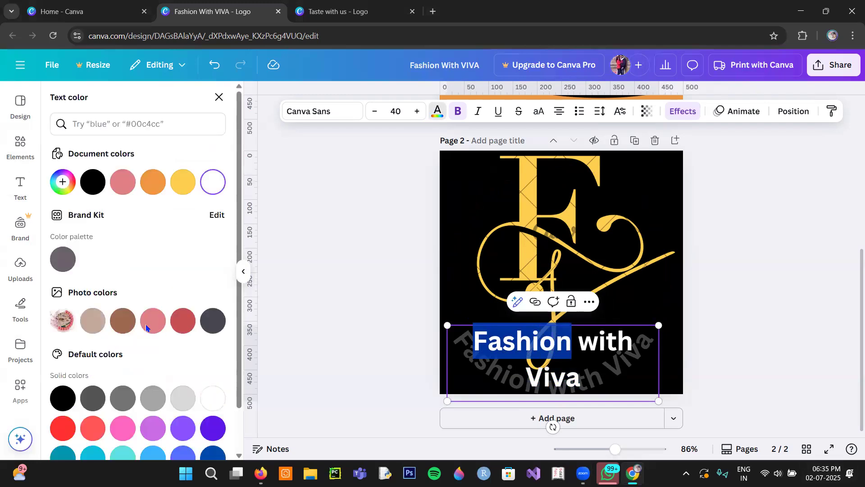
left_click(150, 325)
left_click_drag(579, 345, 635, 344)
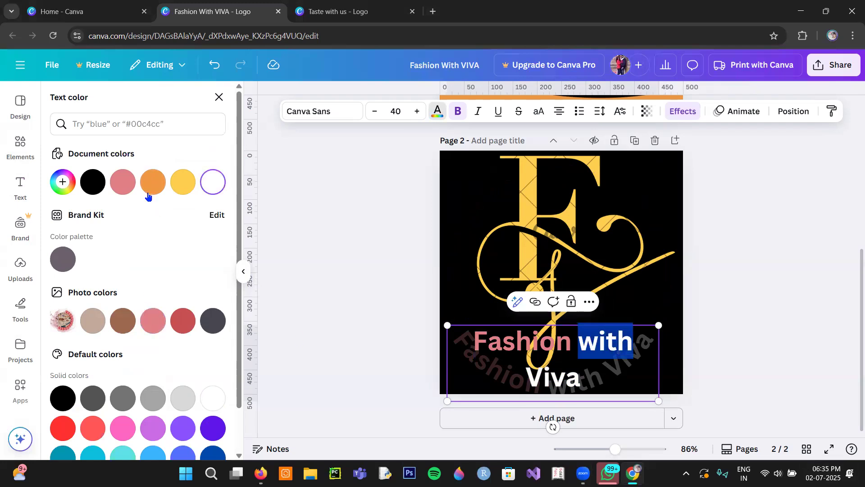
left_click(93, 321)
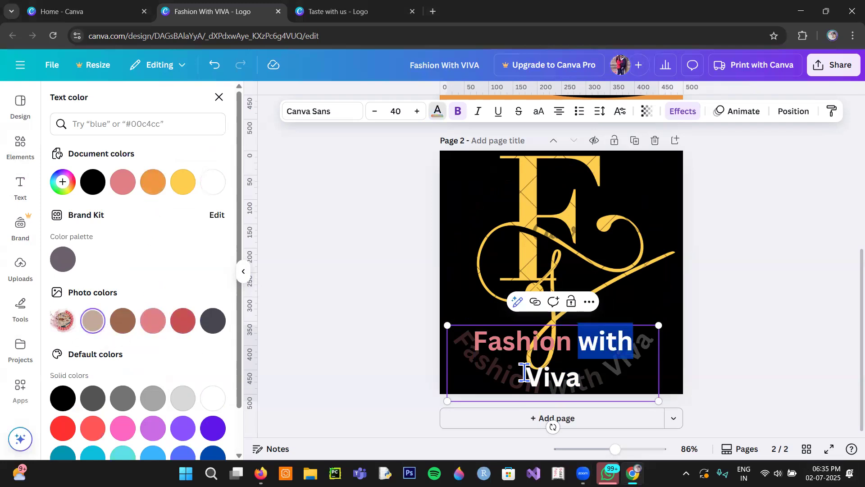
left_click(525, 375)
double_click(576, 373)
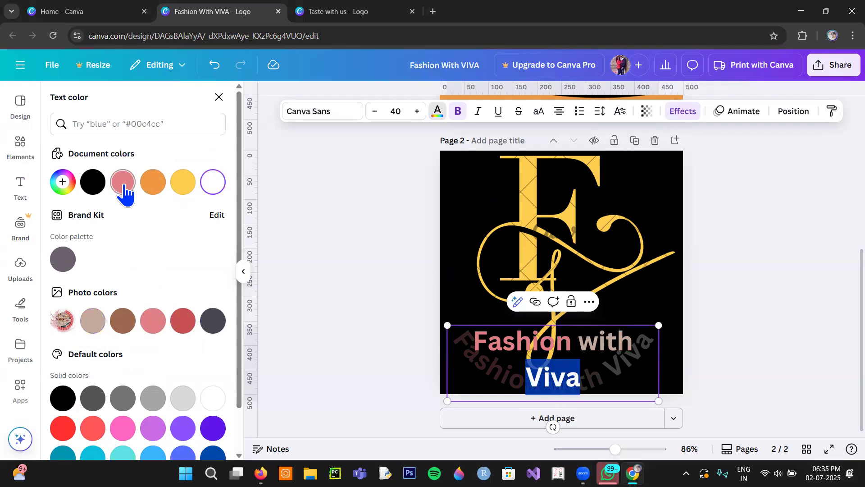
left_click(180, 322)
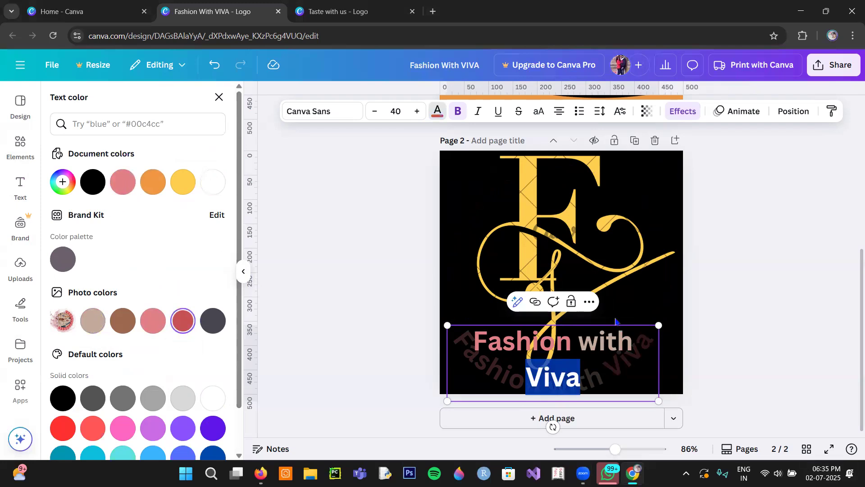
left_click(727, 309)
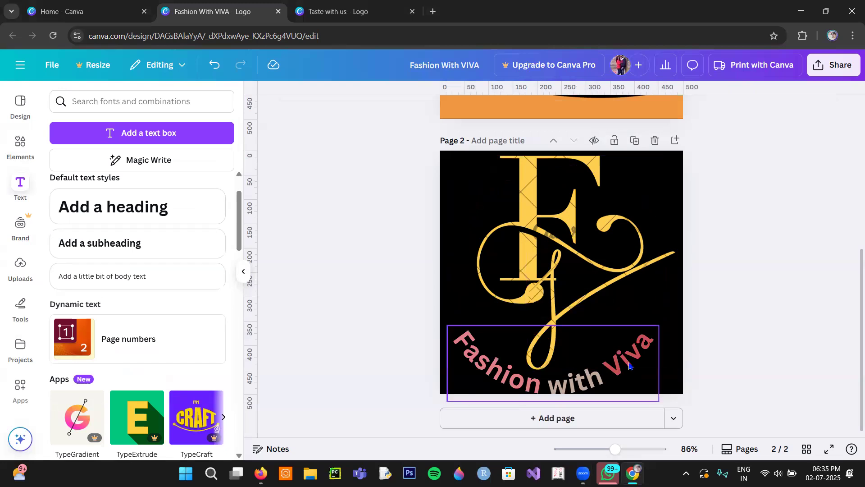
Nudge the curved heading slightly up and to the right so it sits fully inside the page
left_click(630, 354)
left_click_drag(631, 355, 633, 357)
left_click(782, 363)
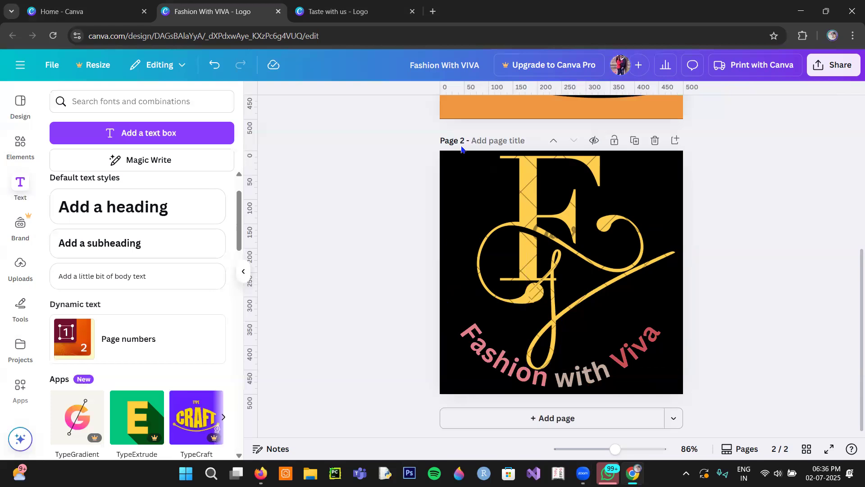
Search the graphics for "border" and browse for a gold corner ornament
left_click(20, 148)
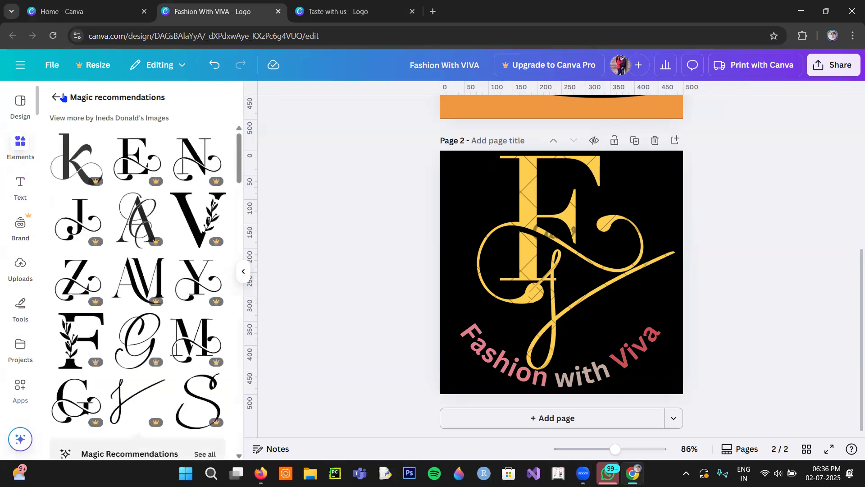
left_click(18, 153)
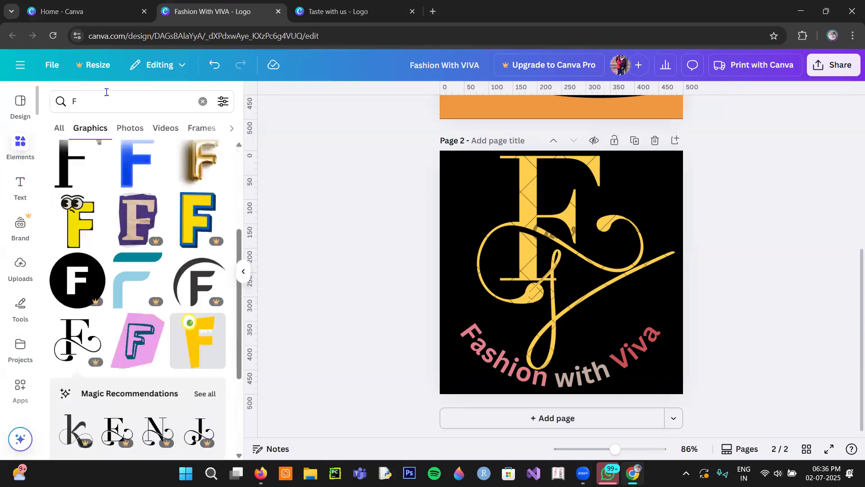
left_click(57, 100)
type("border")
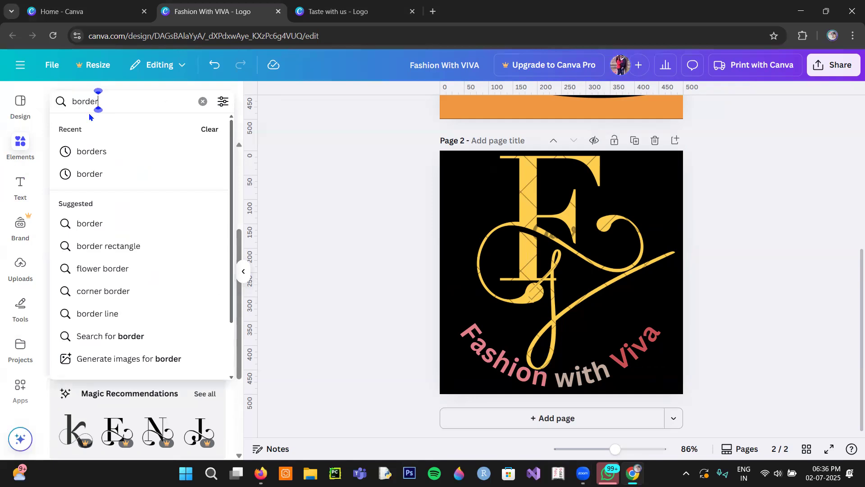
key("Return")
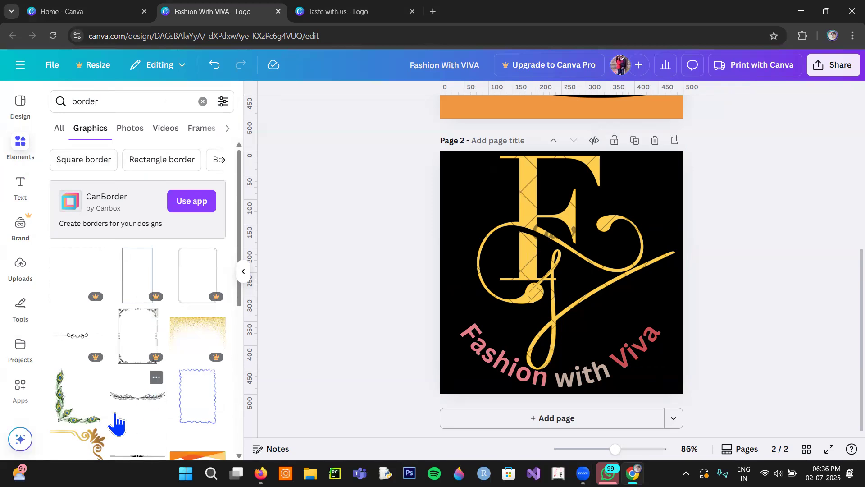
scroll(90, 426, "down", 3)
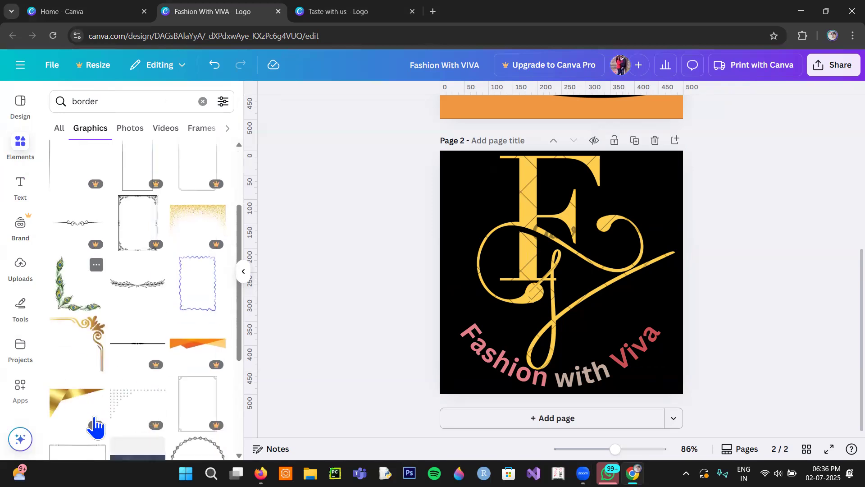
Insert the gold scroll corner ornament and shrink it into the page's upper-right corner
left_click(73, 333)
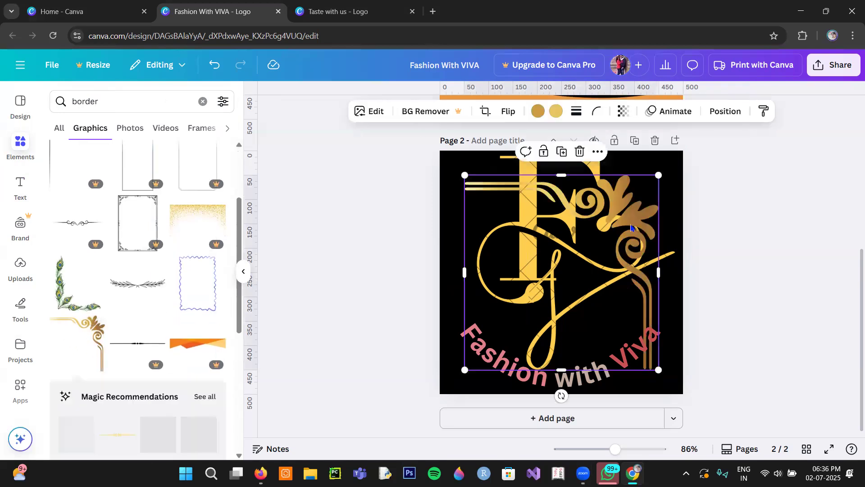
left_click_drag(644, 194, 659, 185)
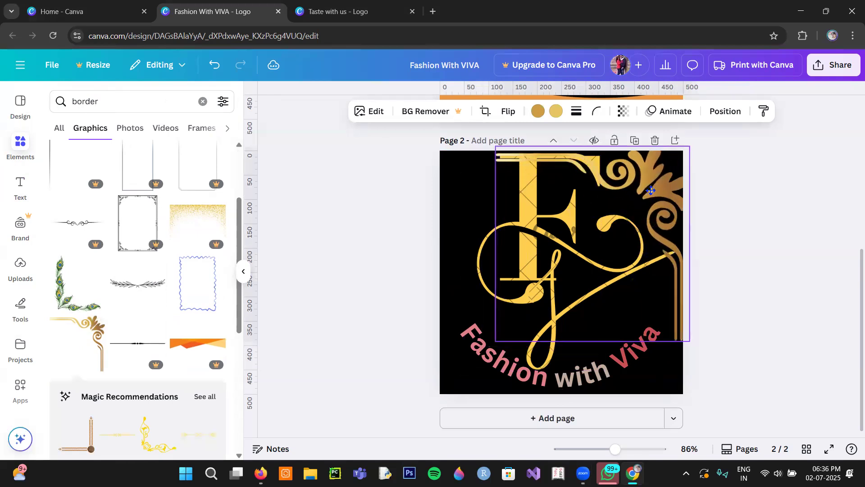
left_click_drag(496, 341, 618, 218)
Duplicate the corner ornament, flip the copy horizontally and place it in the page's upper-left corner
left_click_drag(665, 161, 492, 180)
left_click(648, 130)
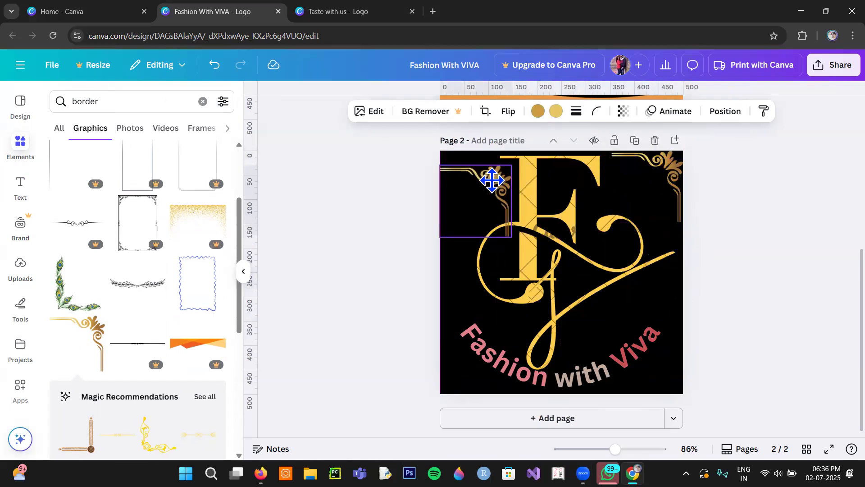
left_click(509, 113)
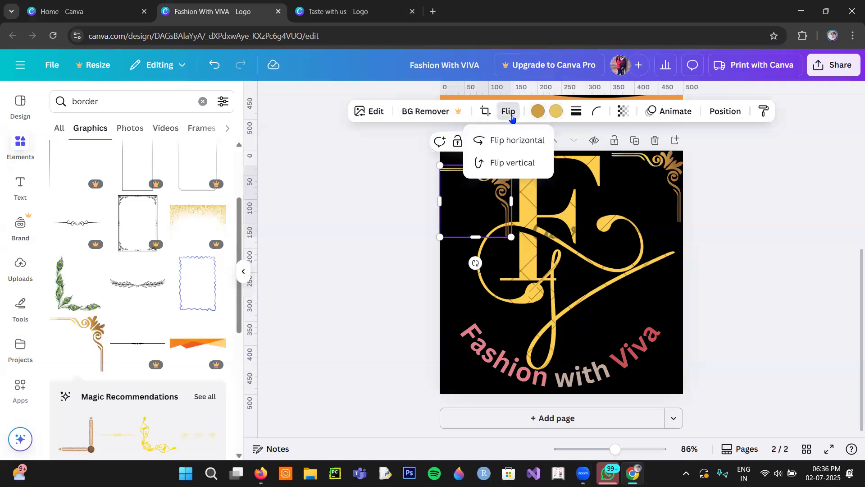
left_click(510, 139)
left_click_drag(456, 187, 451, 172)
Move the letter F slightly down, keeping it centered between the two upper corner ornaments
left_click_drag(539, 209, 539, 217)
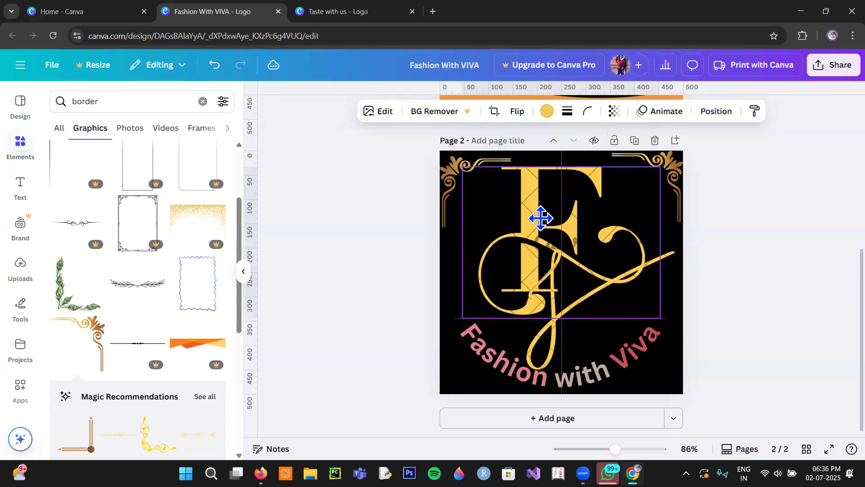
left_click(759, 321)
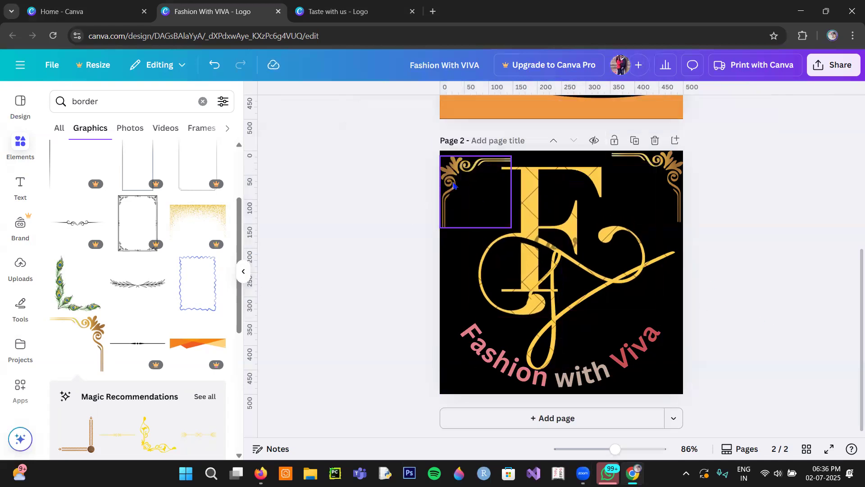
Duplicate the upper-left ornament, flip the copy horizontally and vertically and place it in the page's lower-right corner
left_click(471, 175)
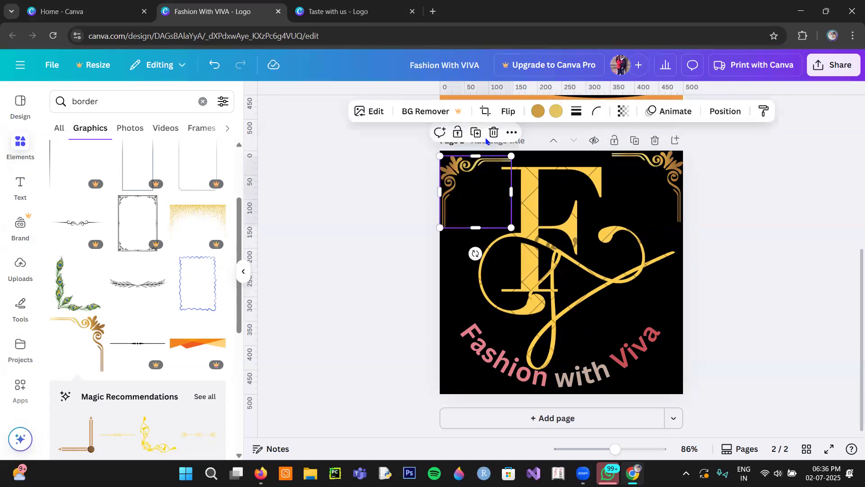
left_click_drag(477, 156, 452, 318)
left_click(476, 132)
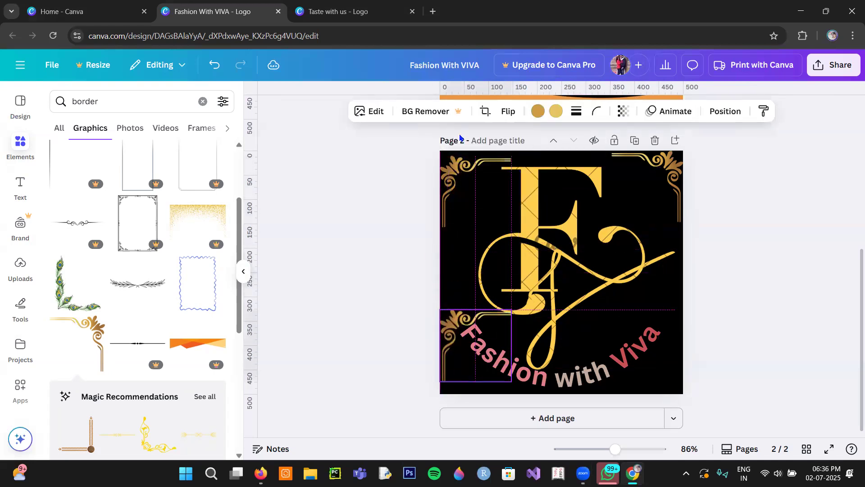
left_click(508, 112)
left_click(509, 140)
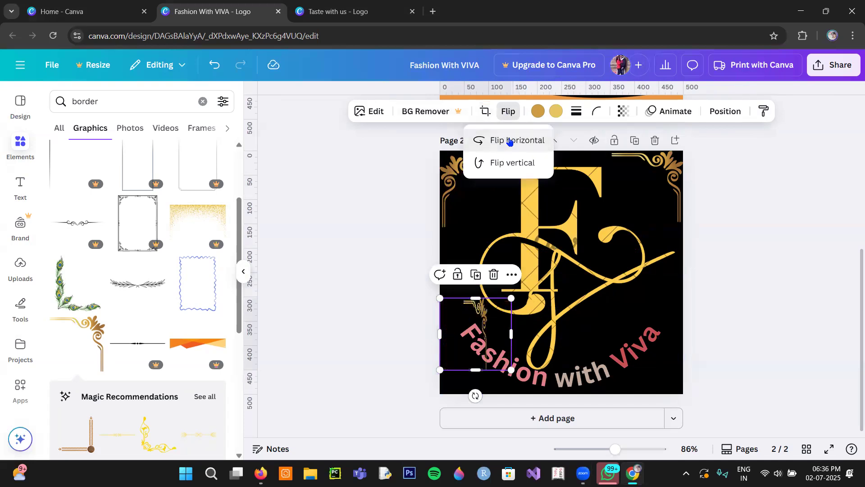
left_click(509, 162)
mouse_move(506, 355)
left_mouse_down()
mouse_move(604, 360)
mouse_move(678, 378)
mouse_move(505, 369)
left_mouse_up()
Duplicate the lower-right ornament, flip the copy horizontally and place it in the page's lower-left corner
left_click(643, 300)
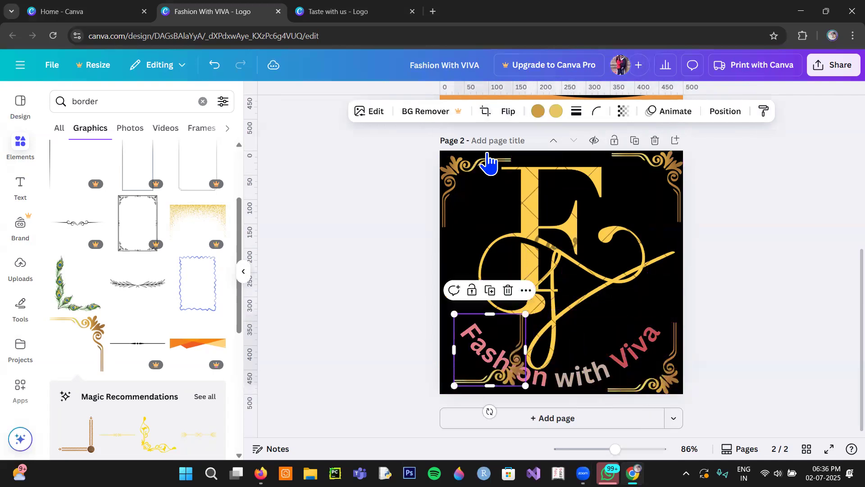
left_click(508, 113)
left_click(521, 148)
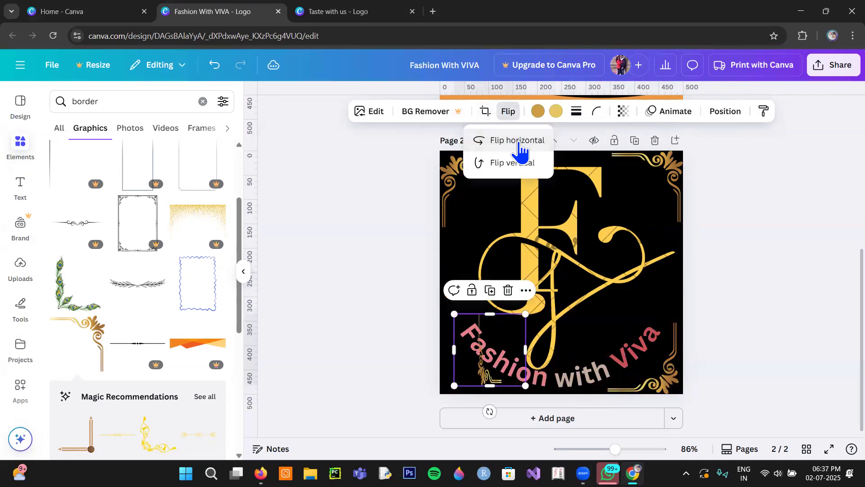
left_click_drag(470, 369, 456, 376)
left_click(367, 347)
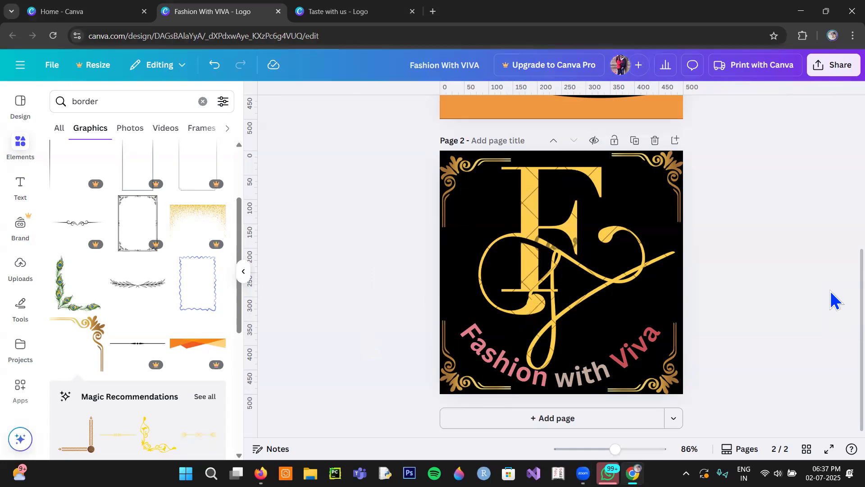
Select the monogram, heading and all four corner ornaments on page 2 and group them
left_click_drag(412, 140, 680, 379)
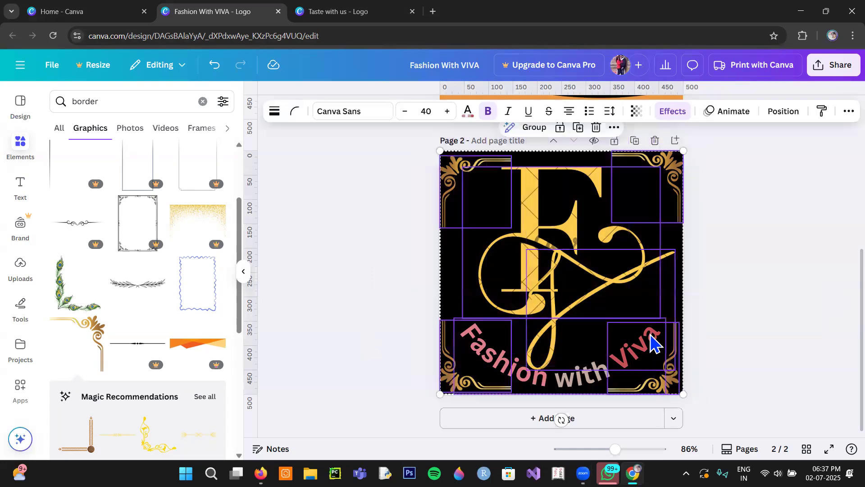
left_click(534, 129)
left_click(706, 302)
left_click_drag(577, 266, 536, 264)
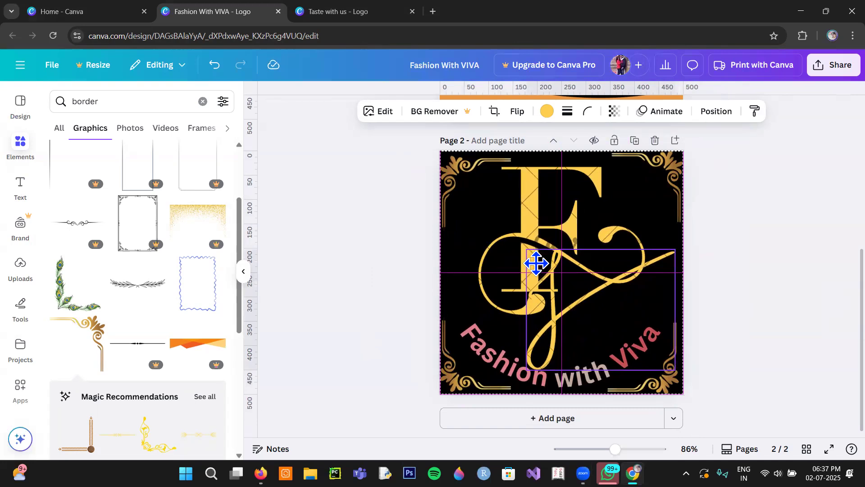
left_click_drag(536, 267, 536, 268)
left_click(782, 299)
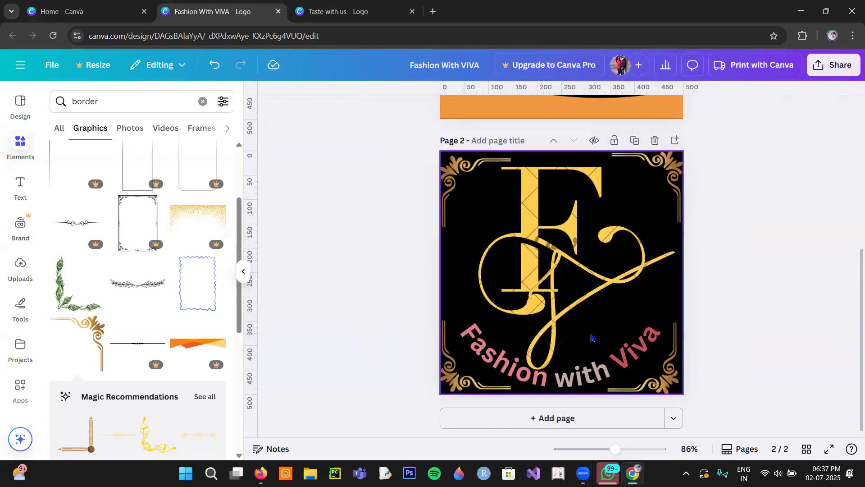
scroll(589, 336, "up", 5)
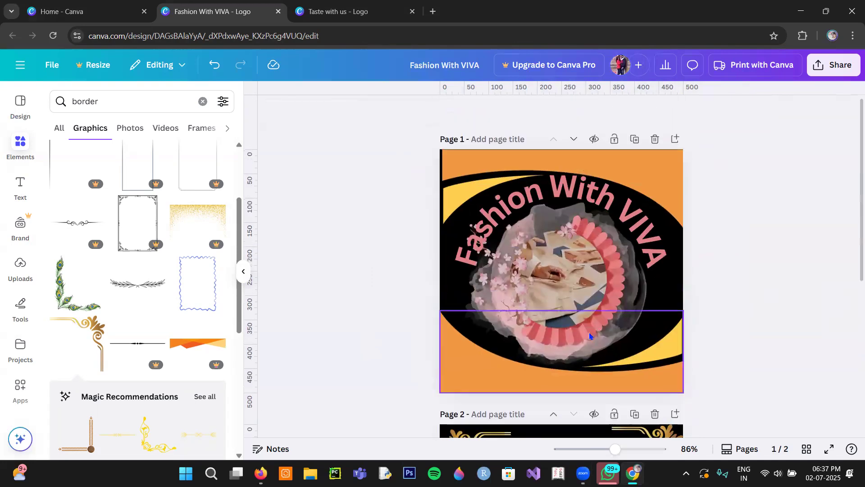
scroll(589, 336, "down", 5)
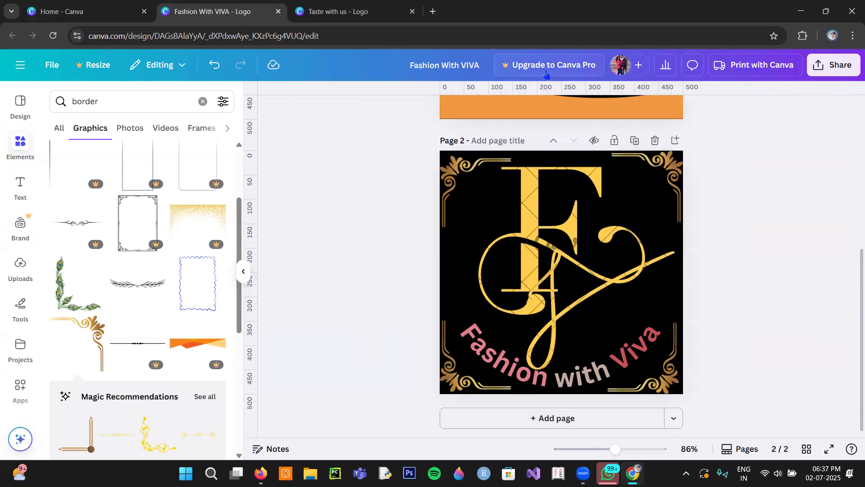